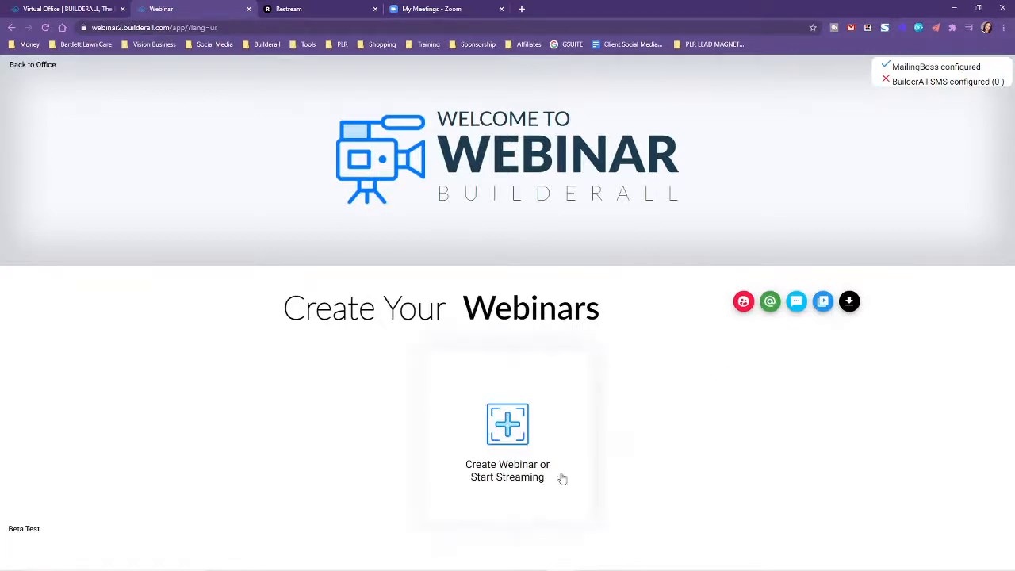
Start a new webinar of the type Streaming to YouTube/Facebook OR meeting room.
click(509, 421)
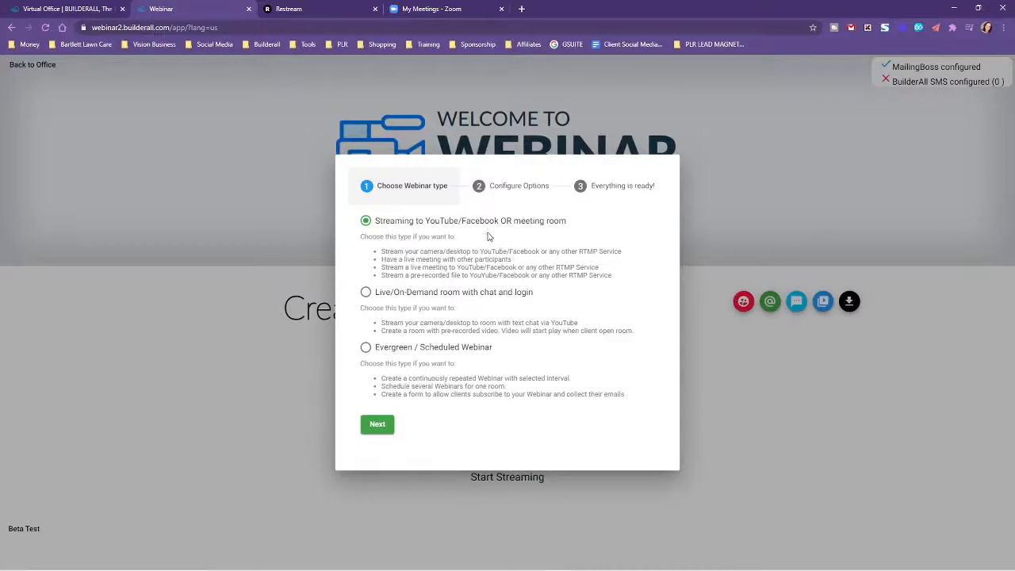
click(377, 426)
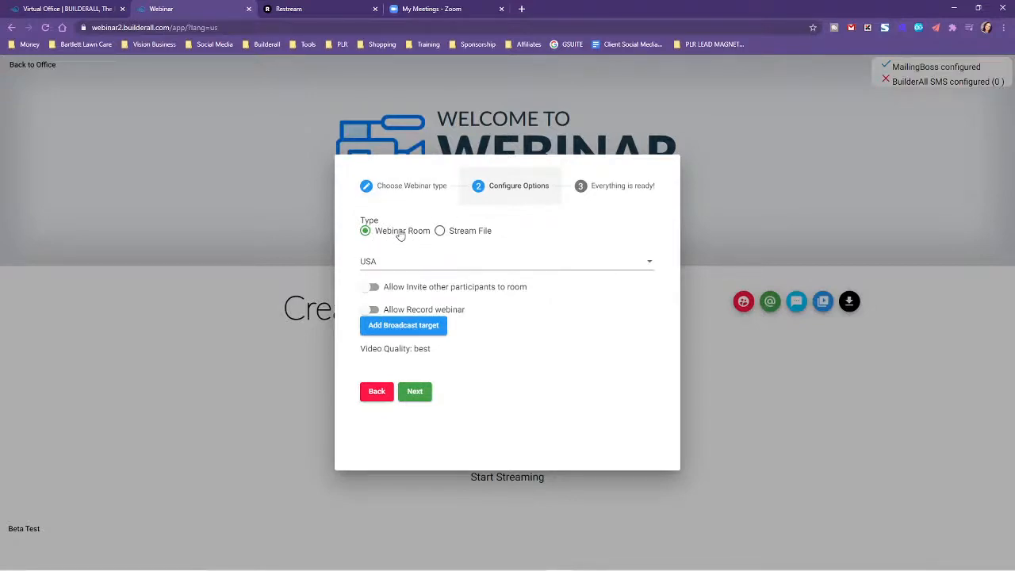
Preview the Stream File options and its video list, and return the type to Webinar Room.
click(440, 231)
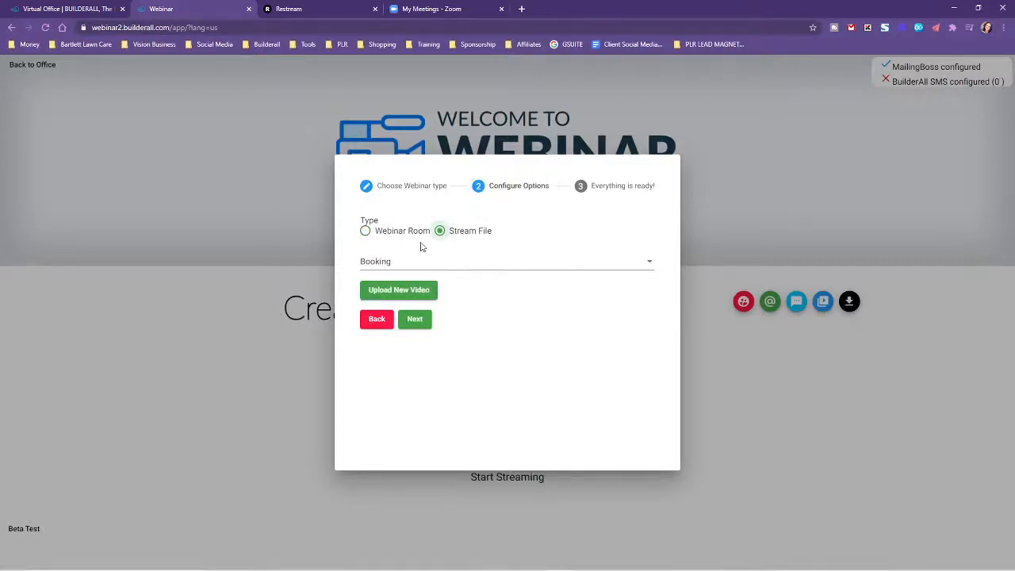
click(464, 264)
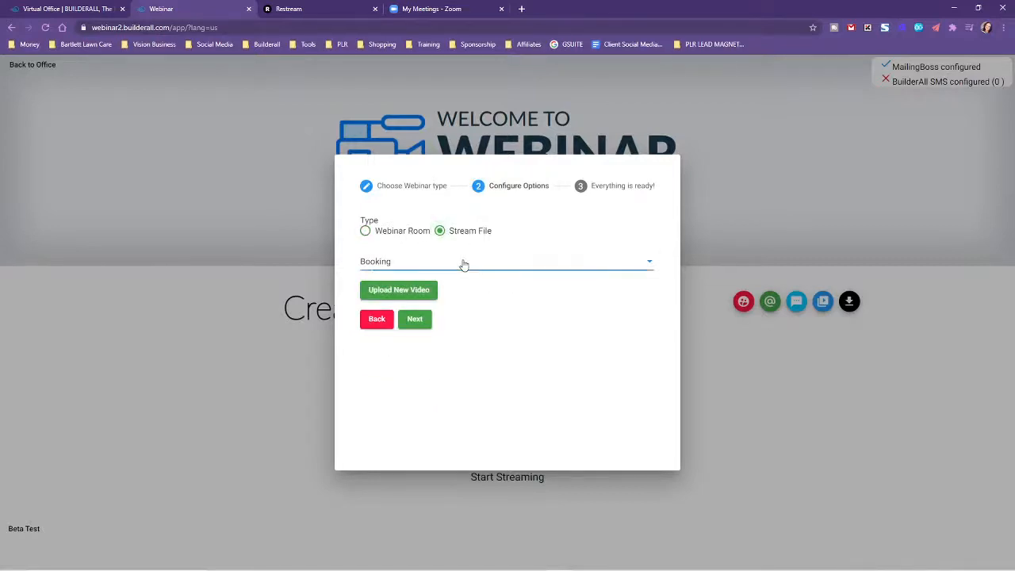
click(548, 222)
click(480, 266)
click(365, 233)
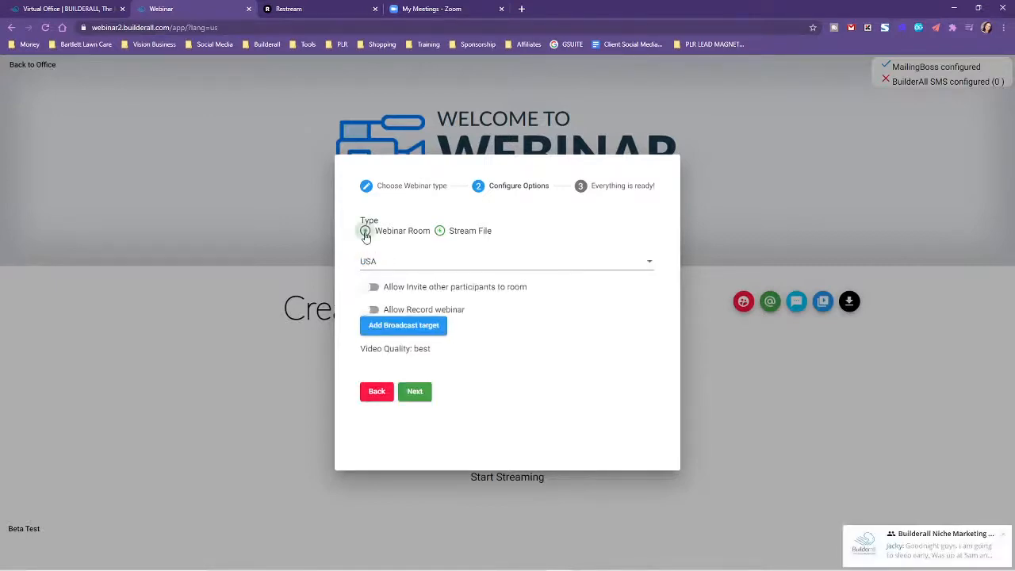
click(1000, 533)
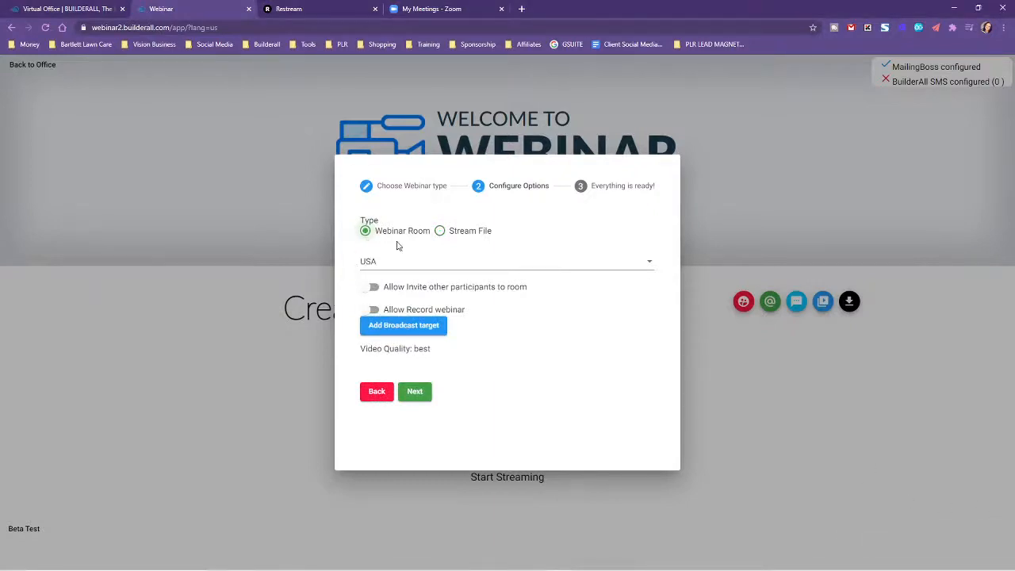
Keep the webinar room's region as USA and allow both inviting other participants and recording the webinar.
click(388, 264)
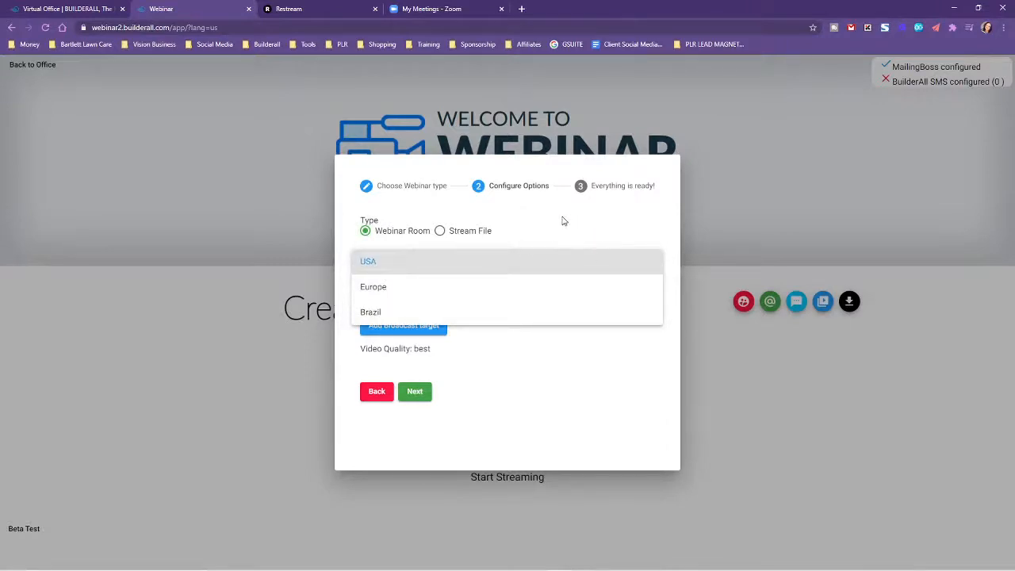
click(564, 222)
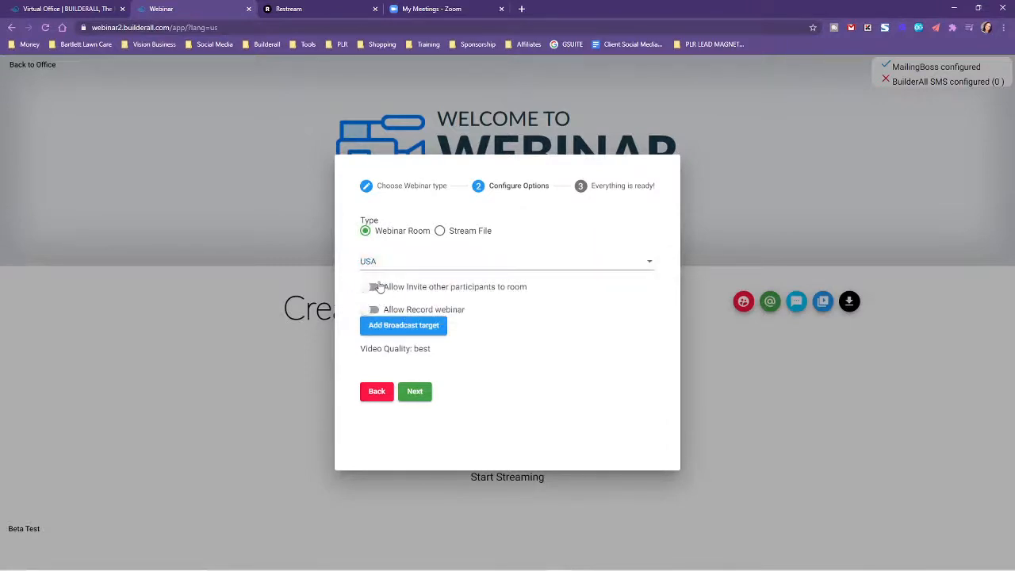
click(376, 287)
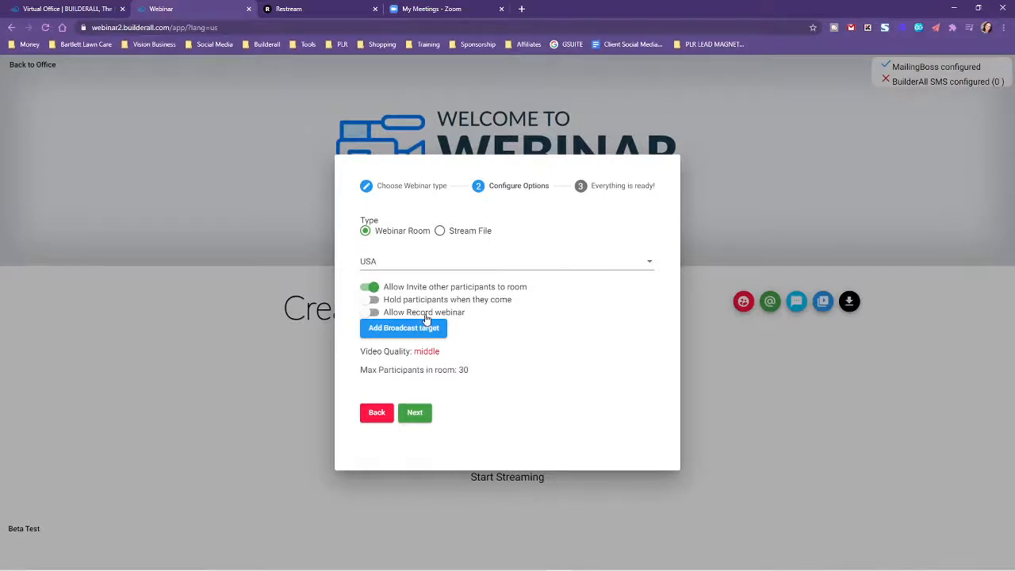
click(373, 313)
Visit the final setup stage, return to Configure Options and bring up the form for a new broadcast target.
click(418, 413)
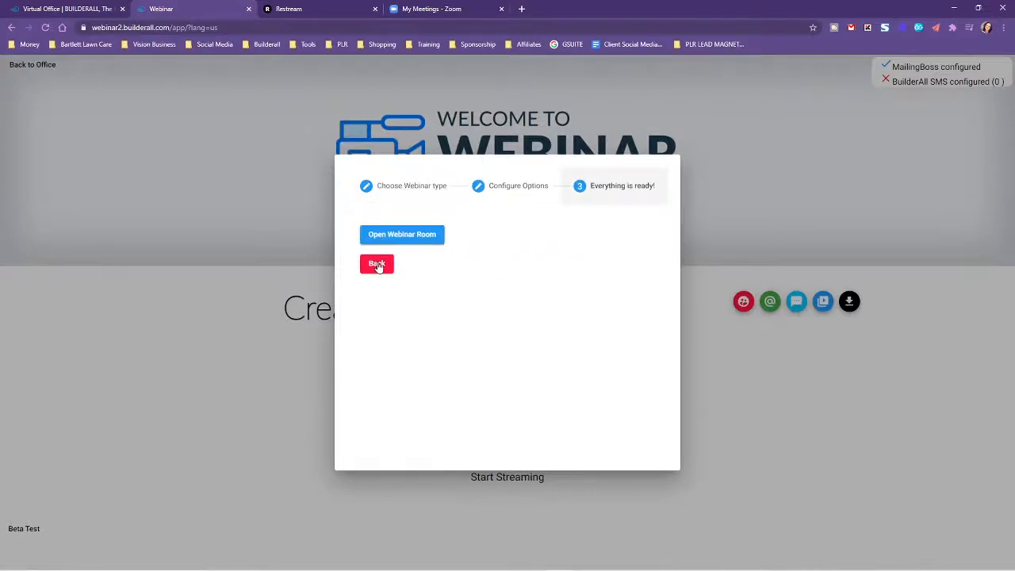
click(379, 265)
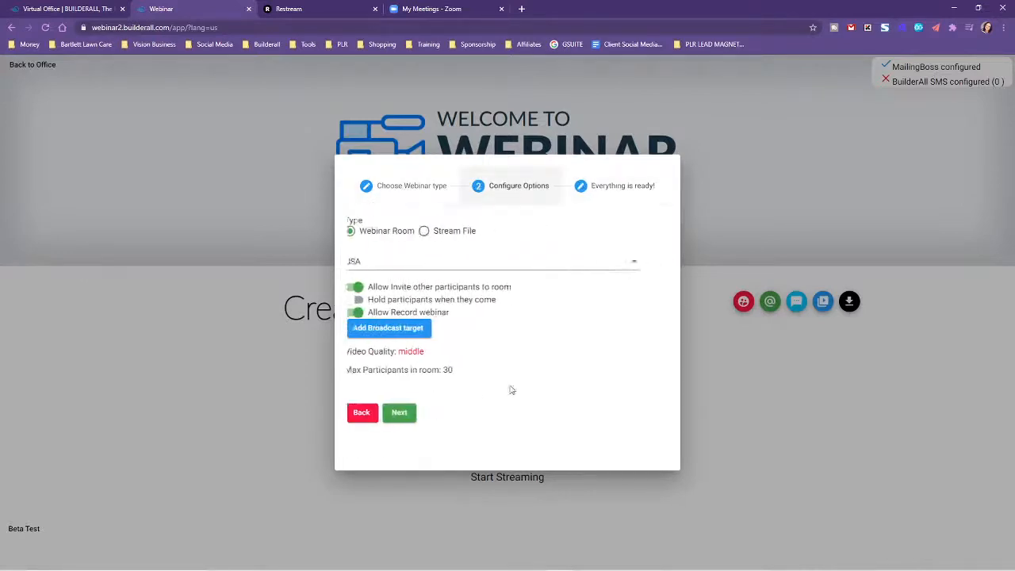
click(402, 333)
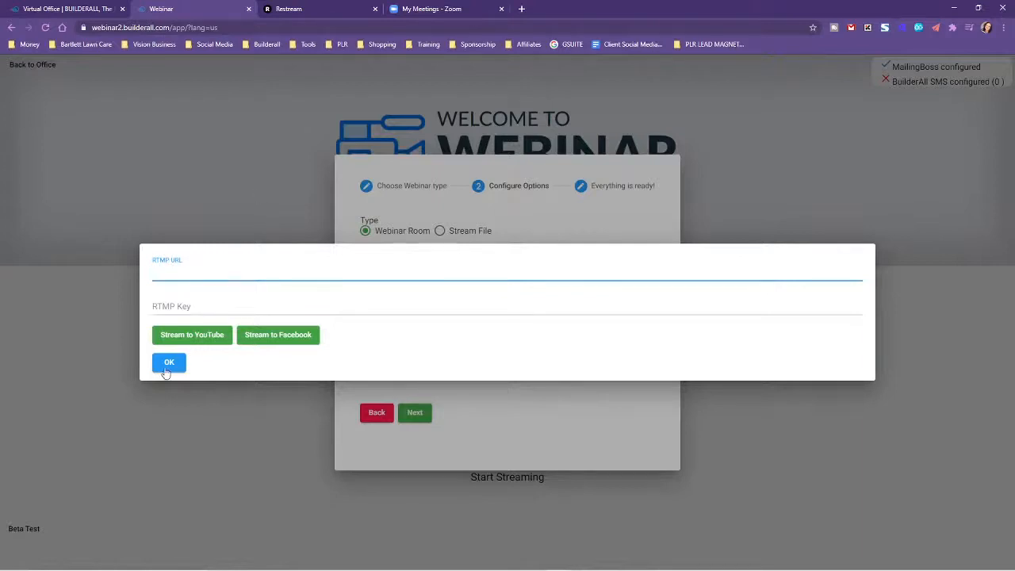
Switch to Restream, view the destinations on its dashboard, and go to the Events list.
click(322, 6)
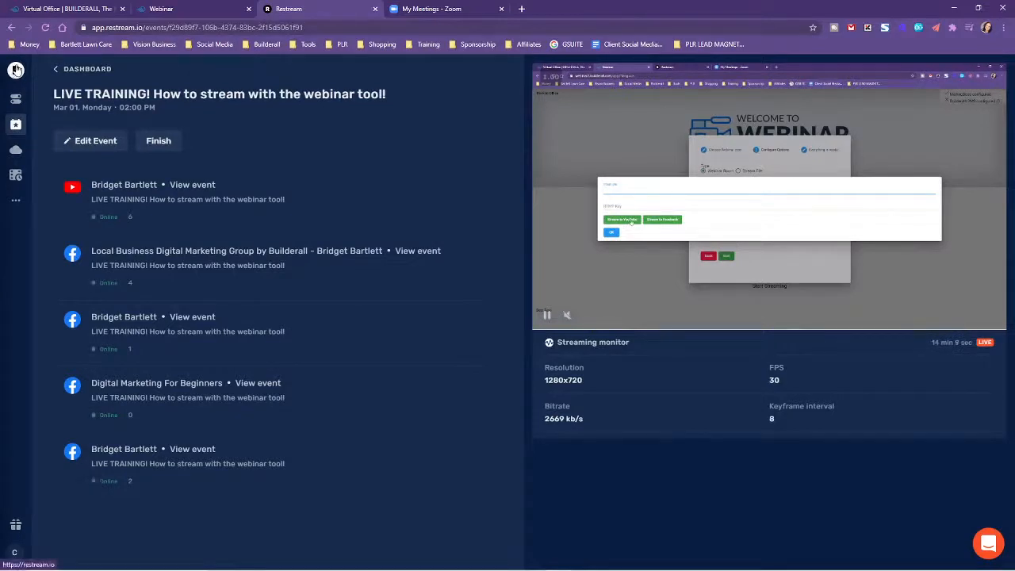
click(83, 71)
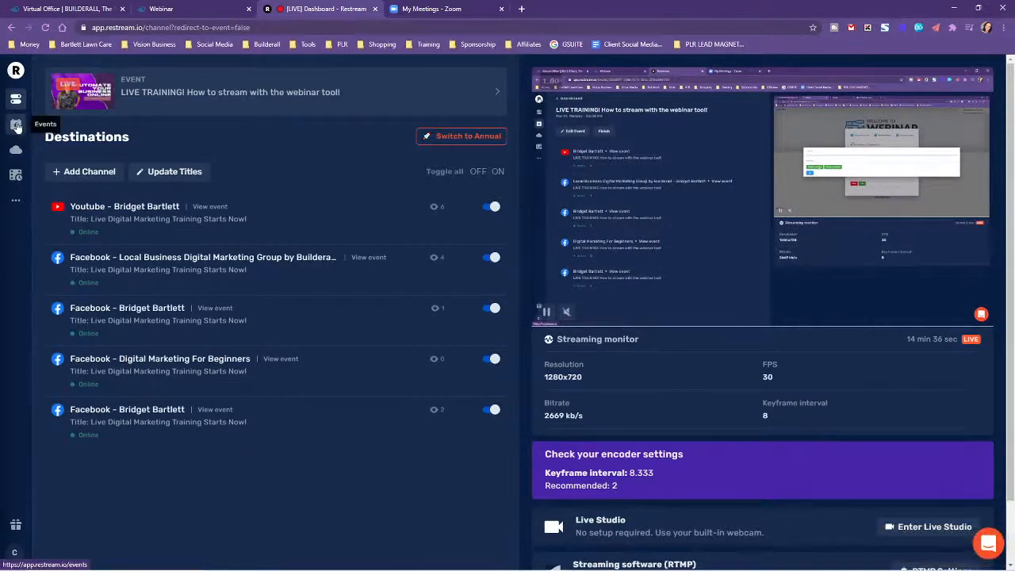
click(16, 124)
Begin scheduling a live stream event with "test" as both its title and description.
click(530, 318)
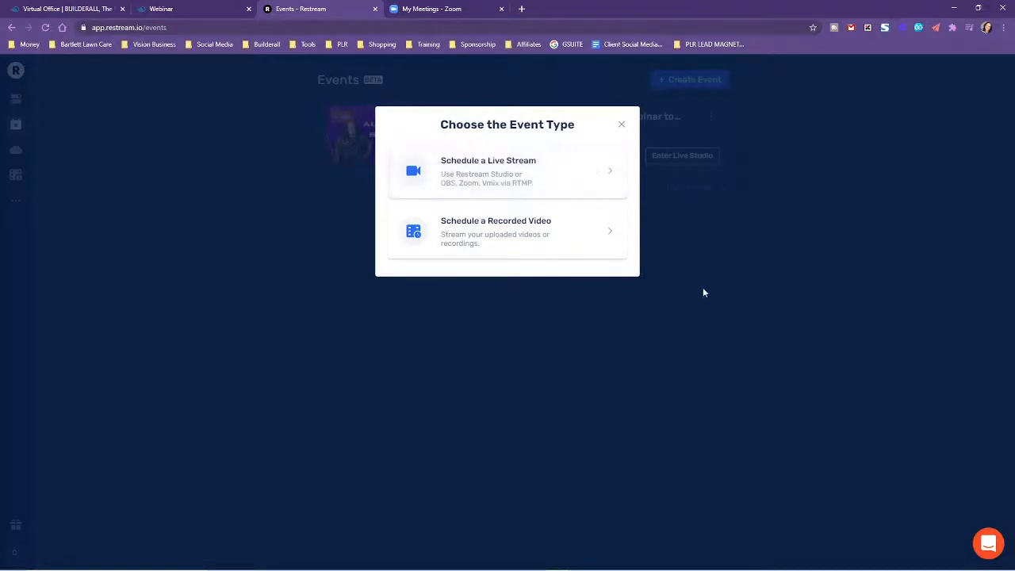
click(482, 185)
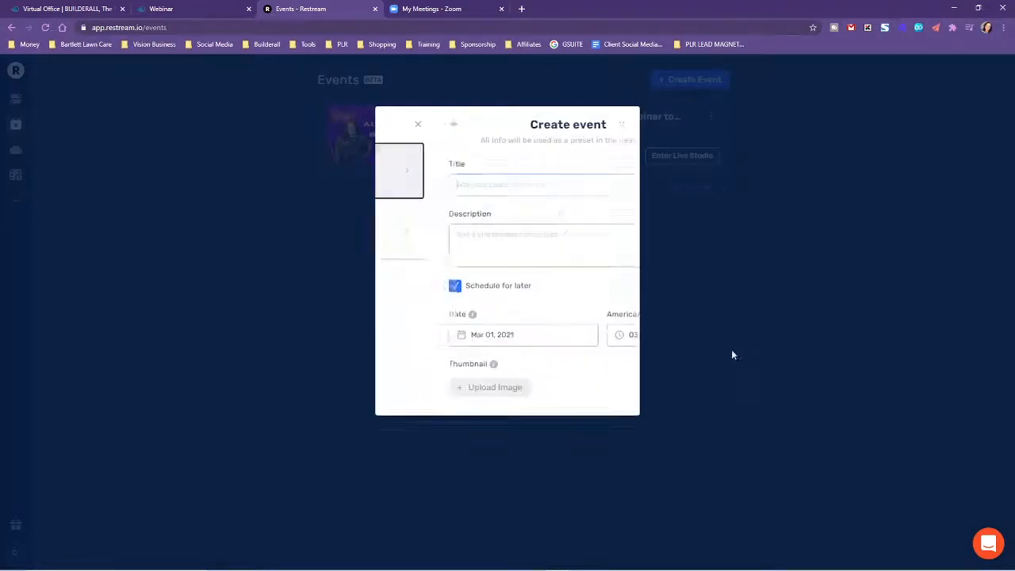
click(441, 183)
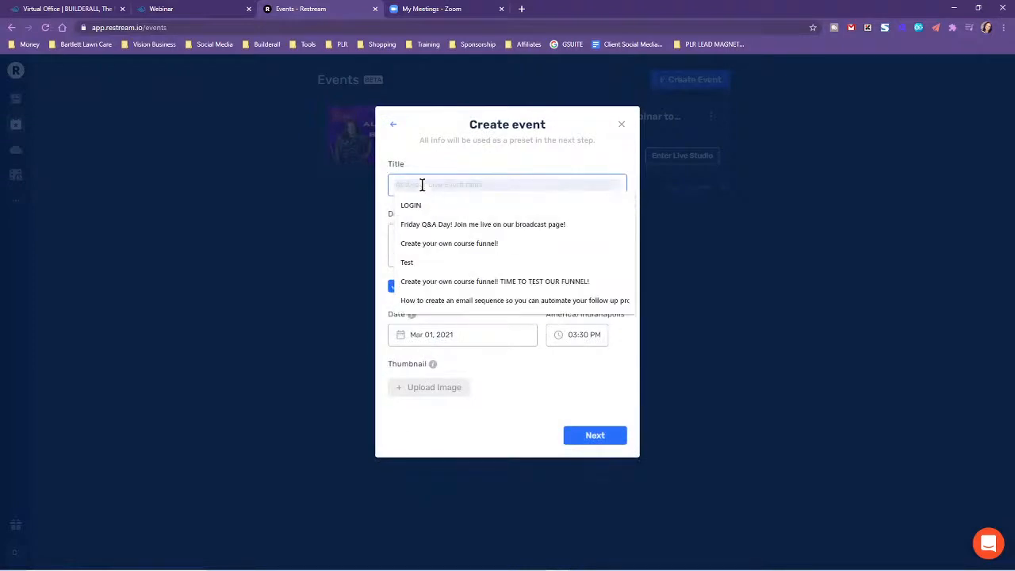
text(test)
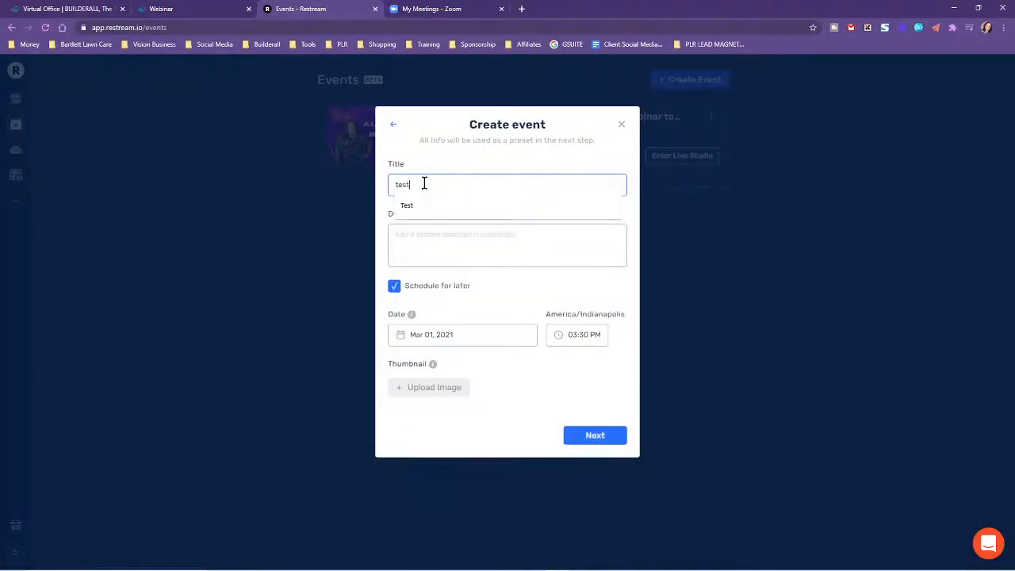
click(425, 236)
text(test)
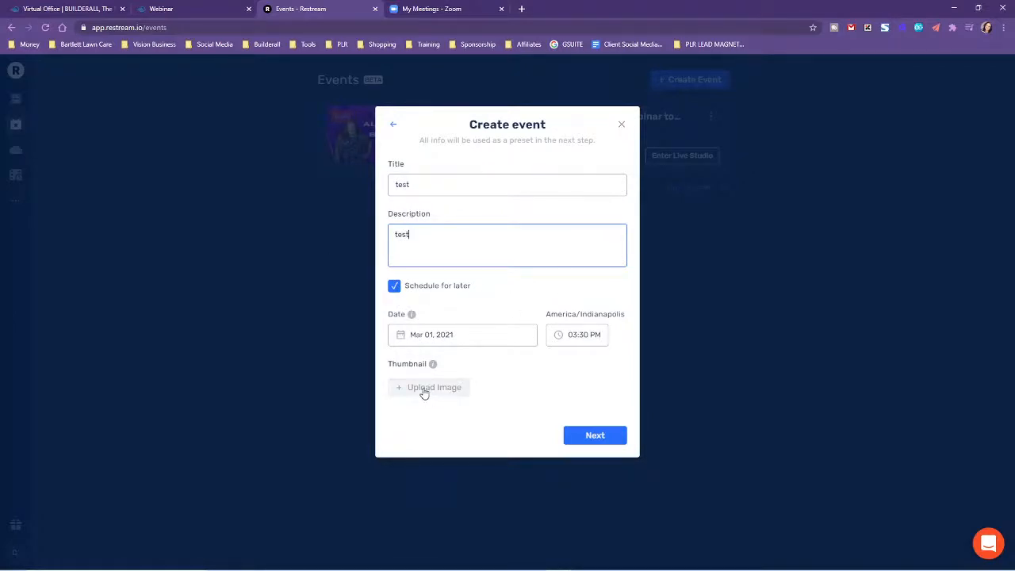
Add the "Automate Your Business Online" thumbnail from the Desktop, continue to the event's destinations, and close the event without creating it.
click(426, 389)
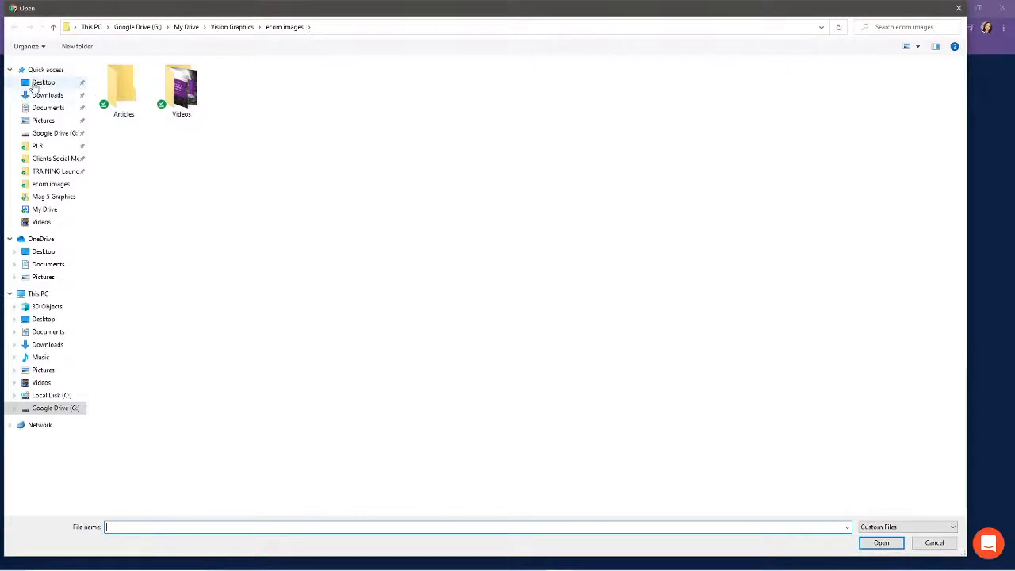
click(43, 83)
click(752, 411)
click(881, 543)
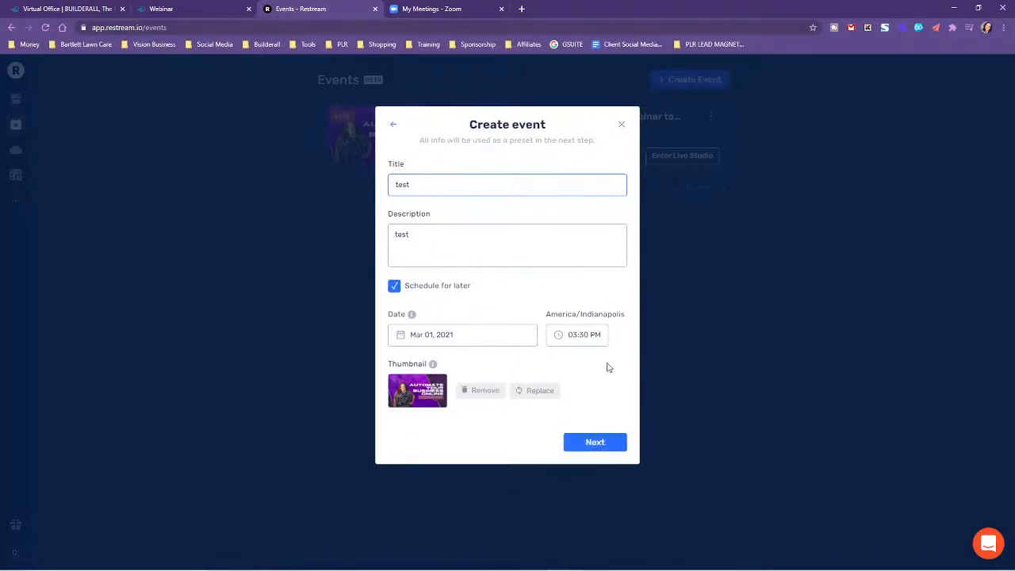
click(595, 442)
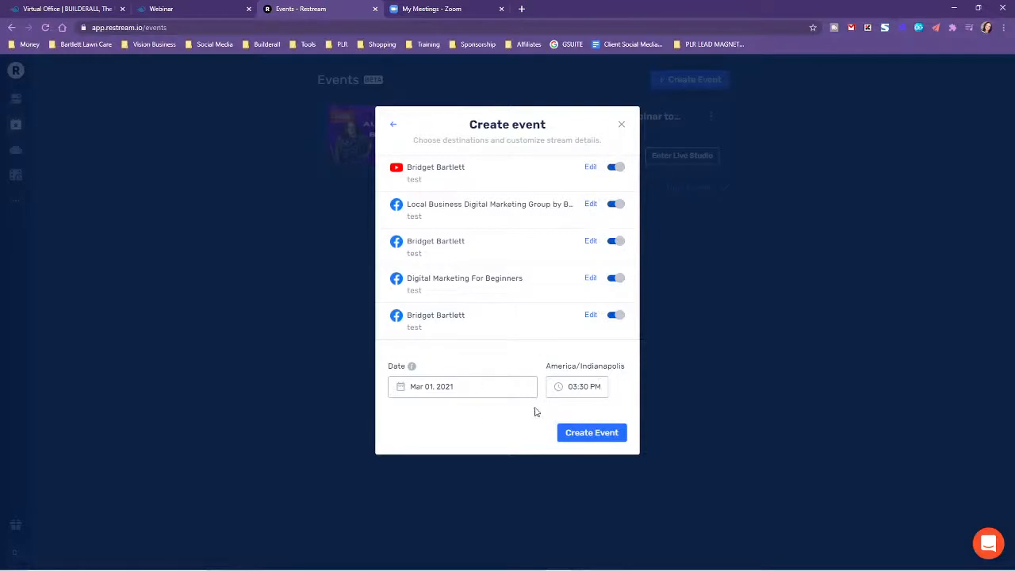
click(622, 127)
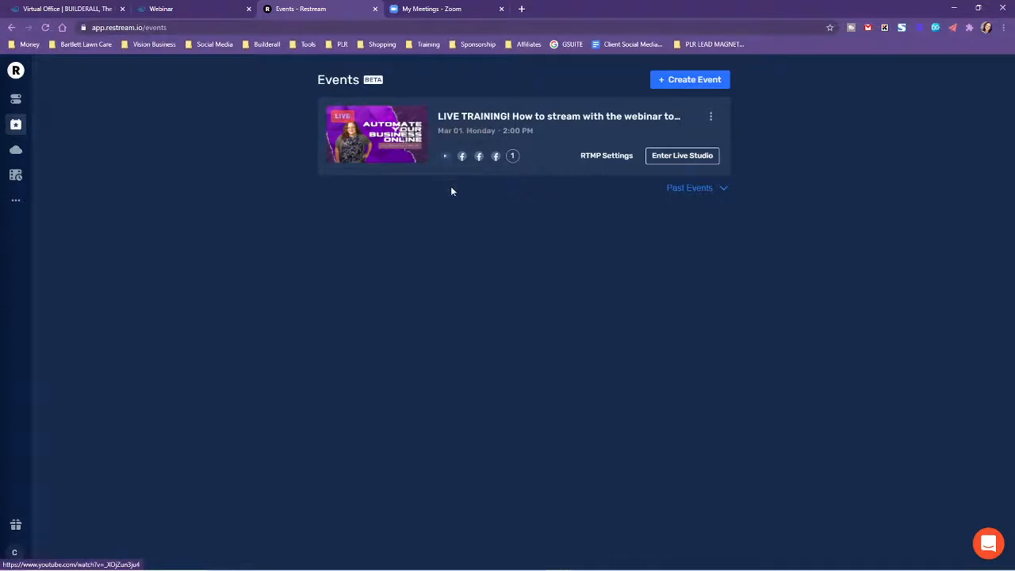
Open the bookmarked Local Business Facebook group in a new browser tab and examine the live broadcast post in its feed.
click(521, 9)
click(200, 46)
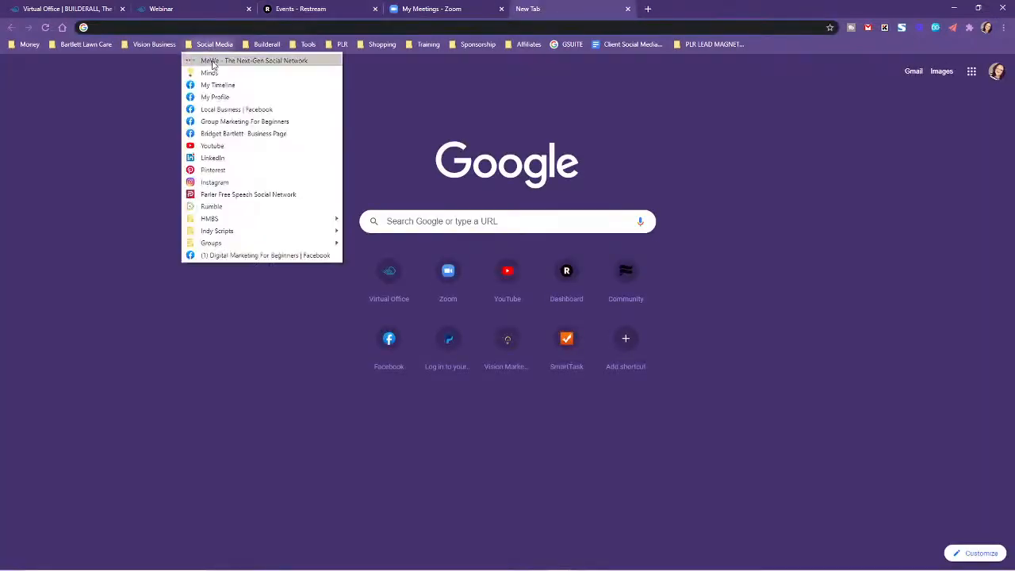
click(220, 108)
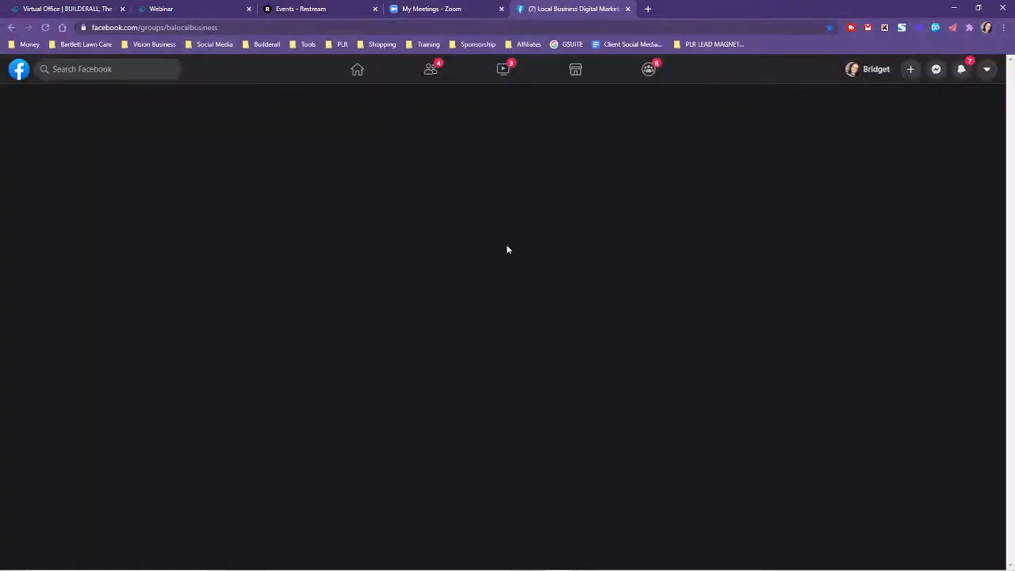
scroll(295, 365, down, 10)
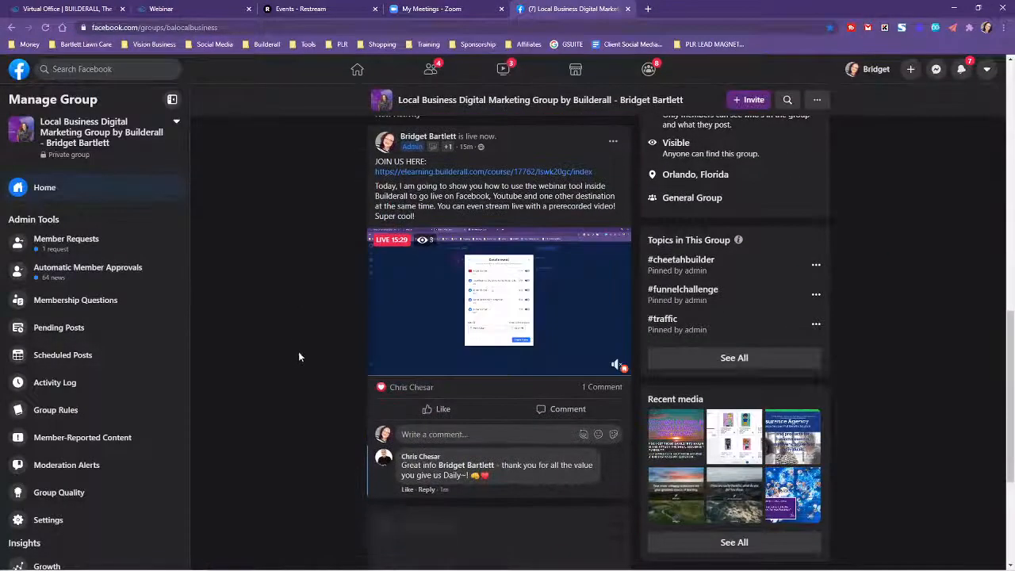
scroll(289, 337, down, 2)
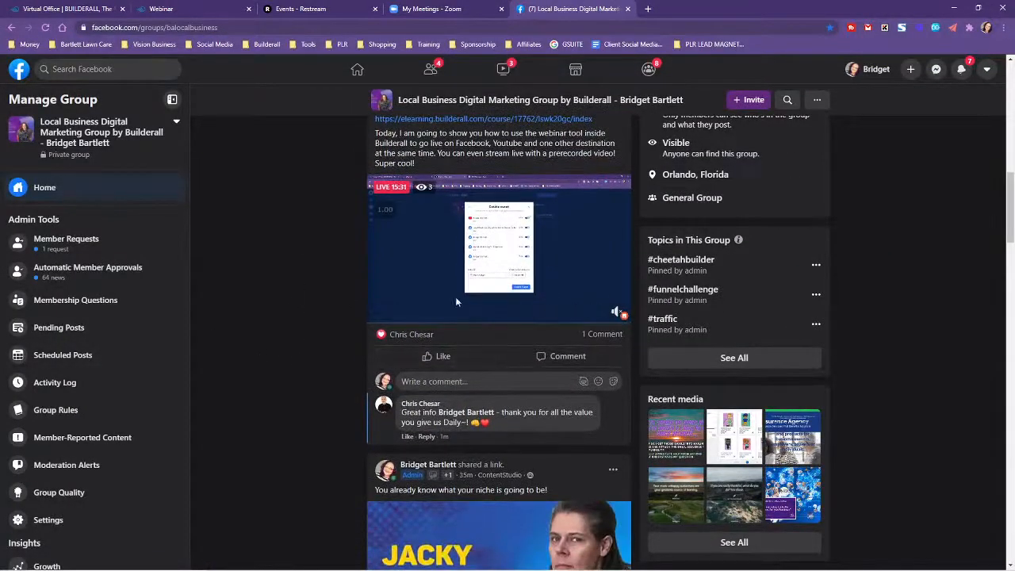
scroll(291, 350, up, 2)
scroll(292, 352, up, 1)
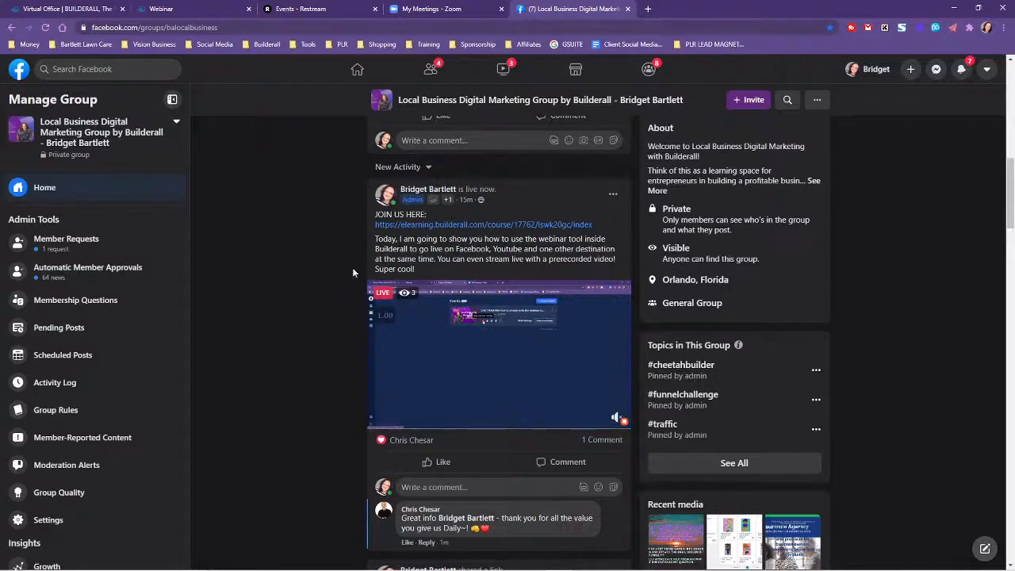
Return to the Builderall webinar's broadcast target form and review its RTMP URL and RTMP Key fields.
click(288, 9)
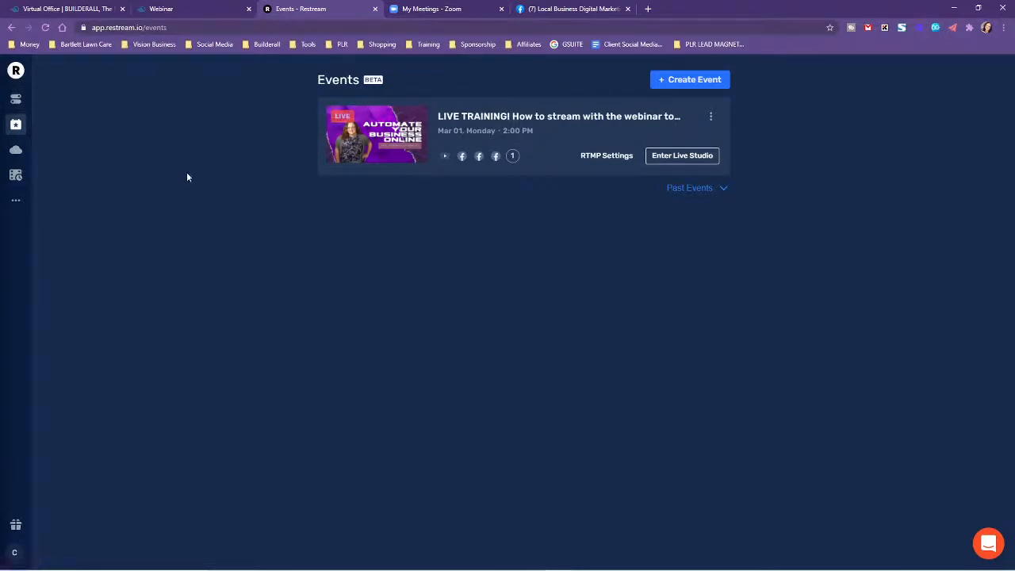
click(193, 5)
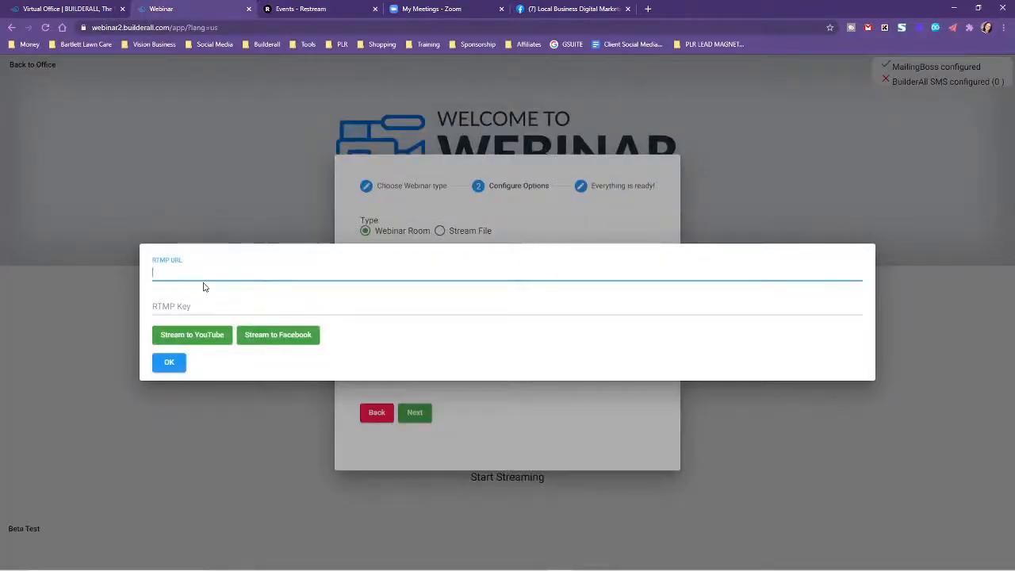
Switch to Restream and locate the Streaming software (RTMP) settings on its dashboard.
click(301, 8)
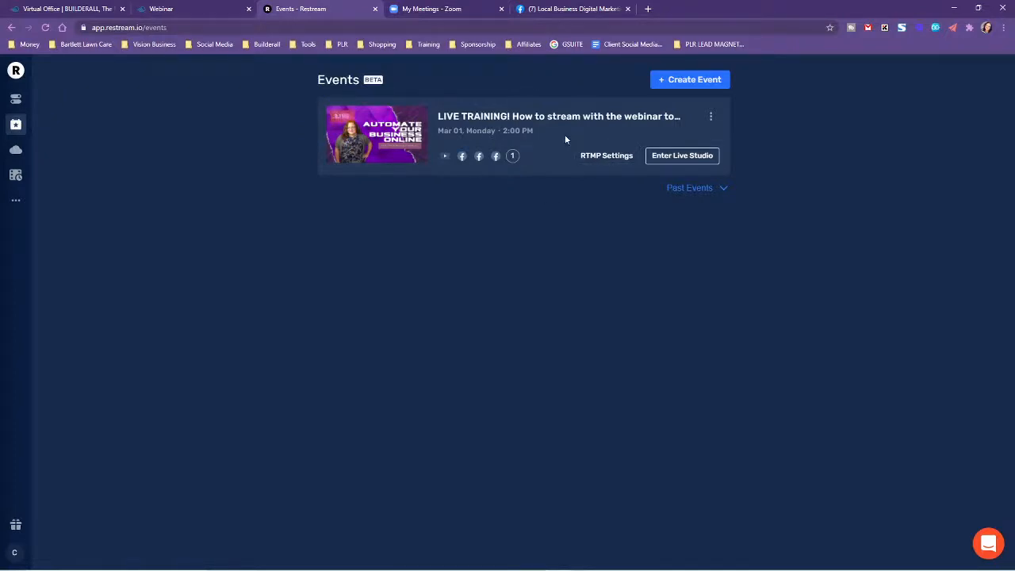
click(16, 98)
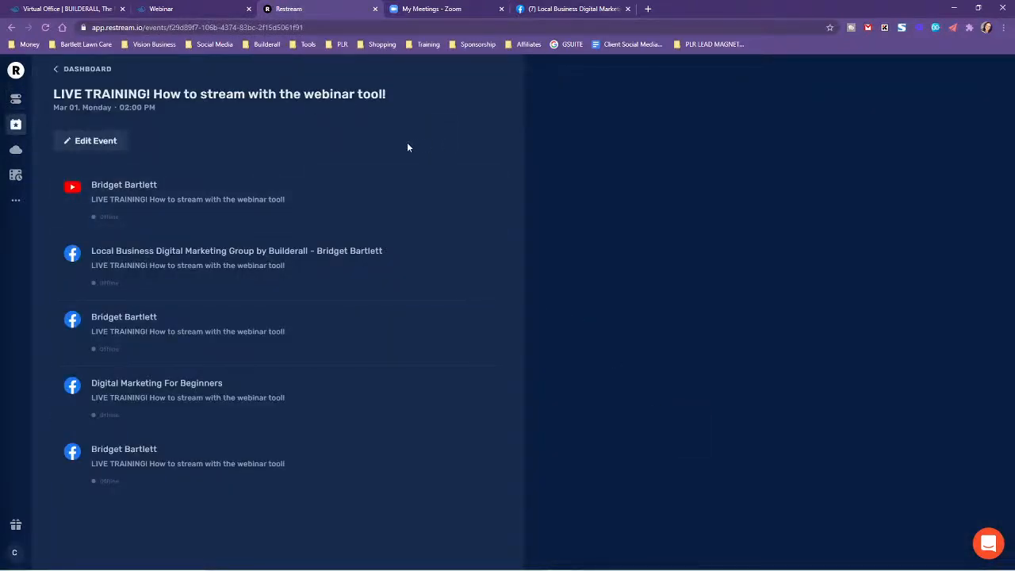
click(60, 69)
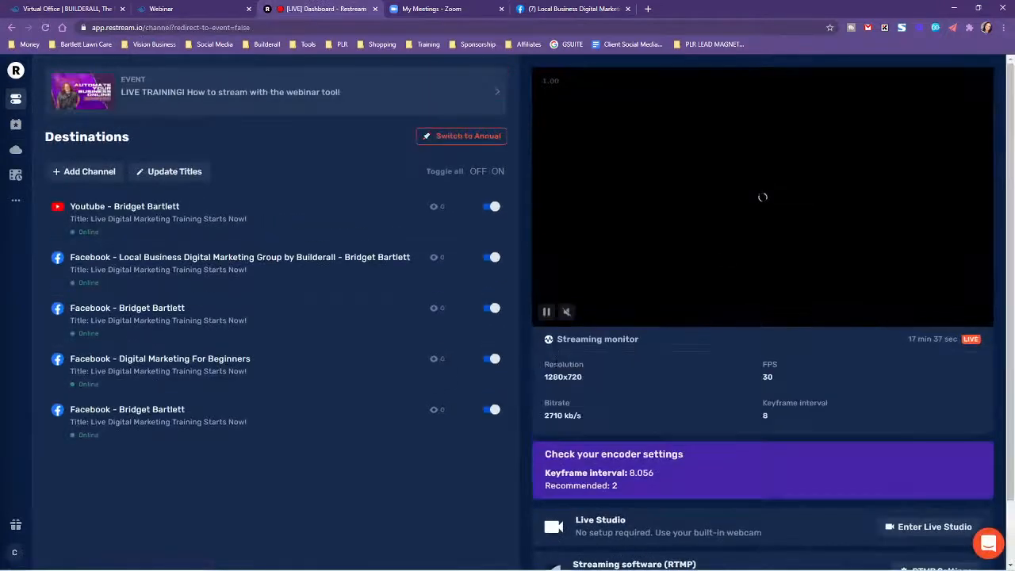
scroll(784, 449, down, 1)
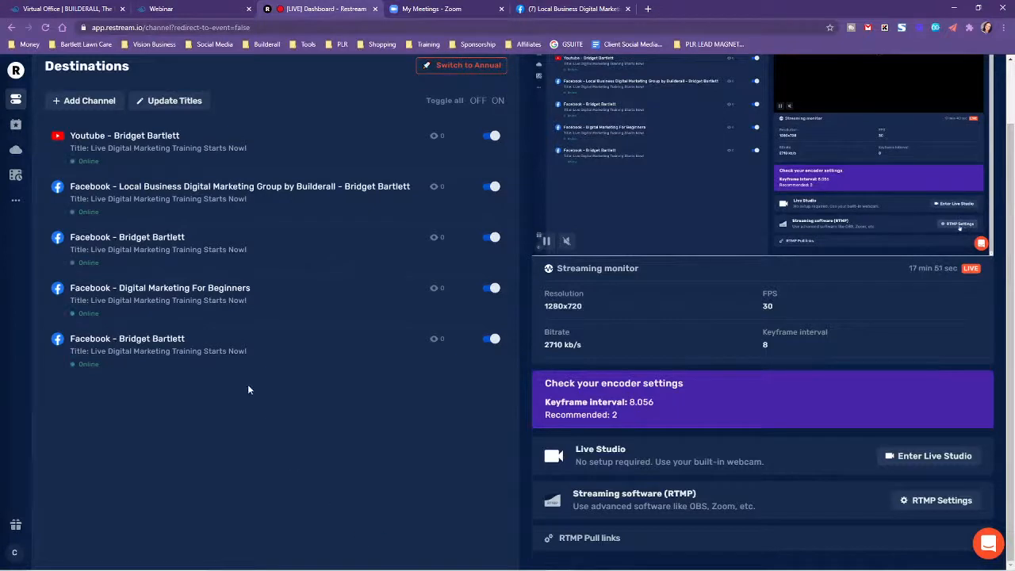
Return to the Builderall webinar setup, remove the empty broadcast target, and open the webinar room.
click(188, 4)
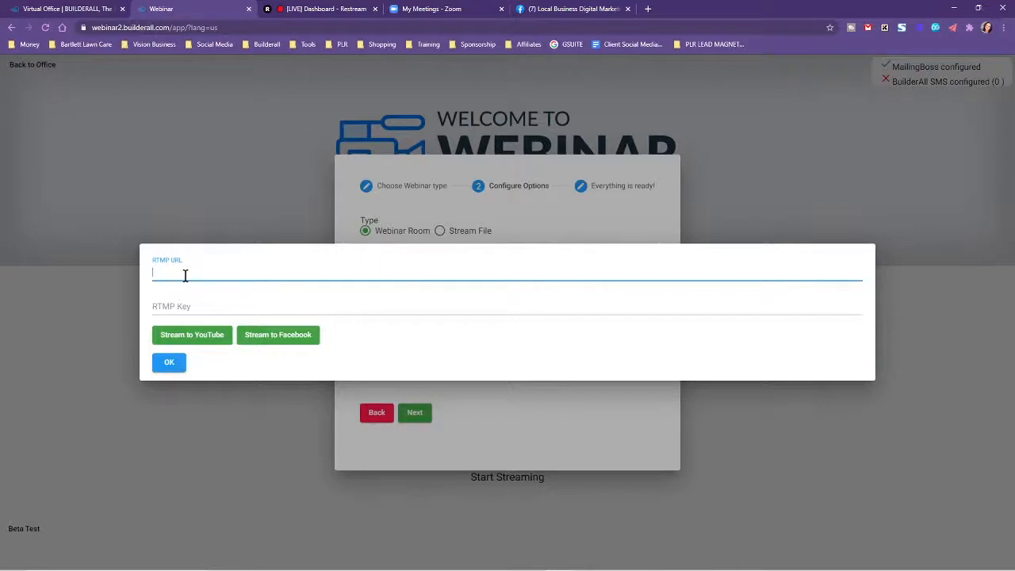
click(176, 365)
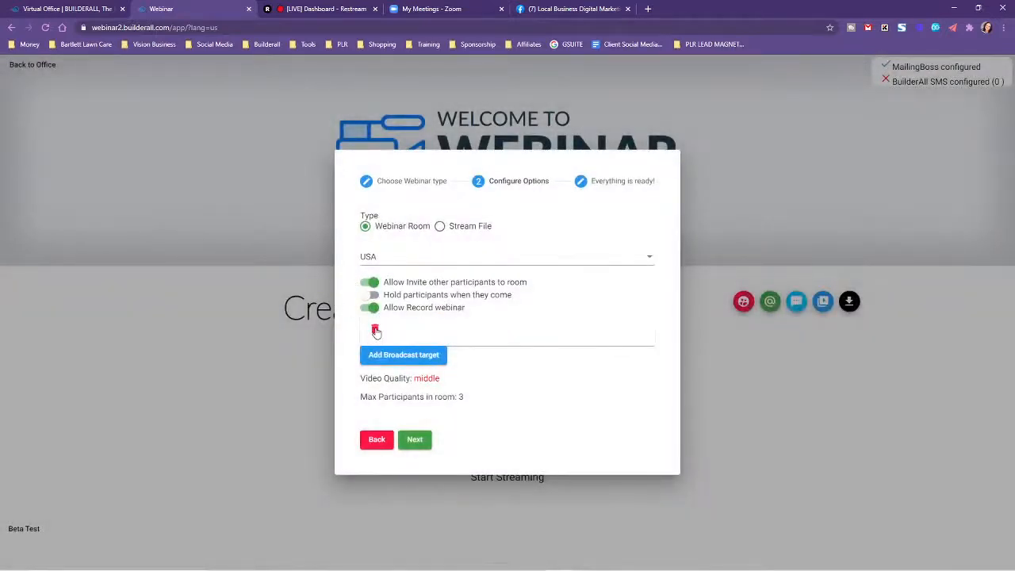
click(376, 330)
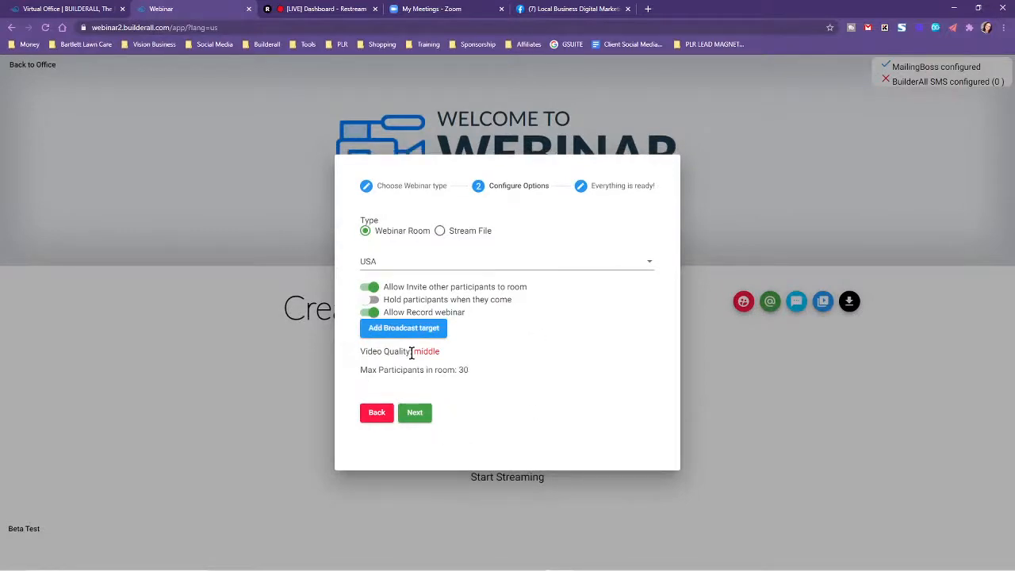
click(415, 414)
click(401, 235)
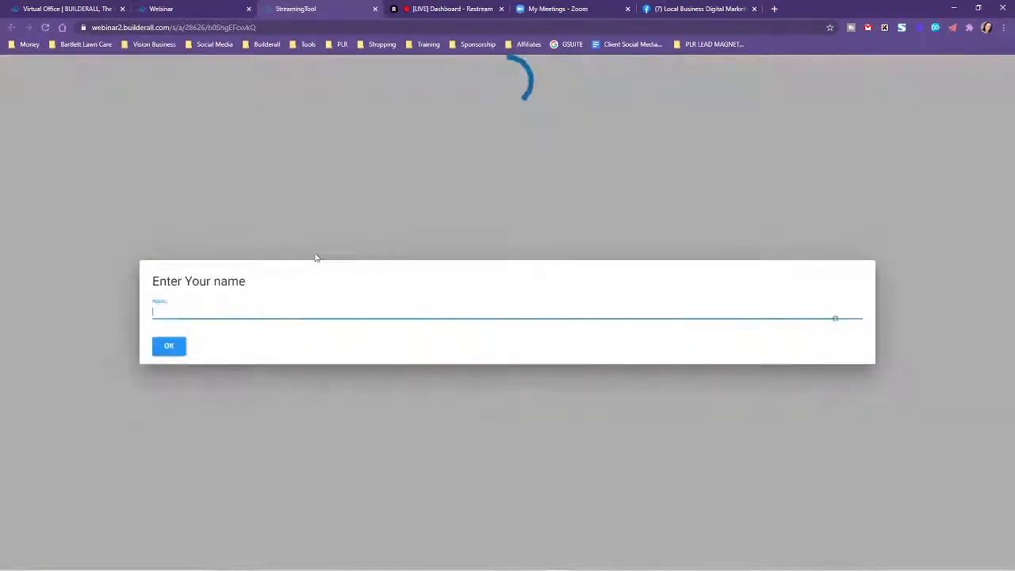
Join the streaming room with the host's name and allow it to use the microphone and camera.
click(200, 310)
click(208, 349)
click(169, 345)
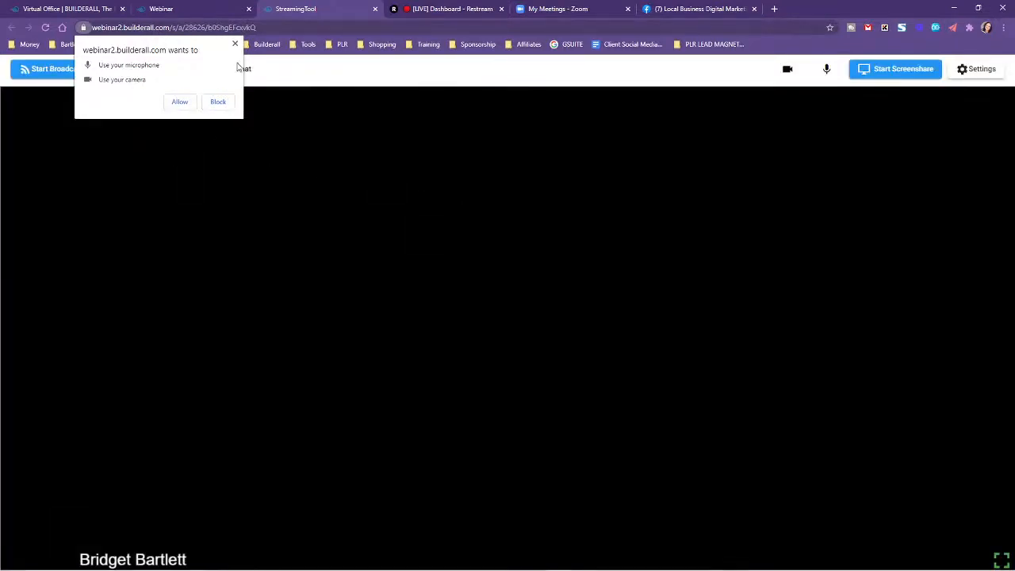
click(179, 102)
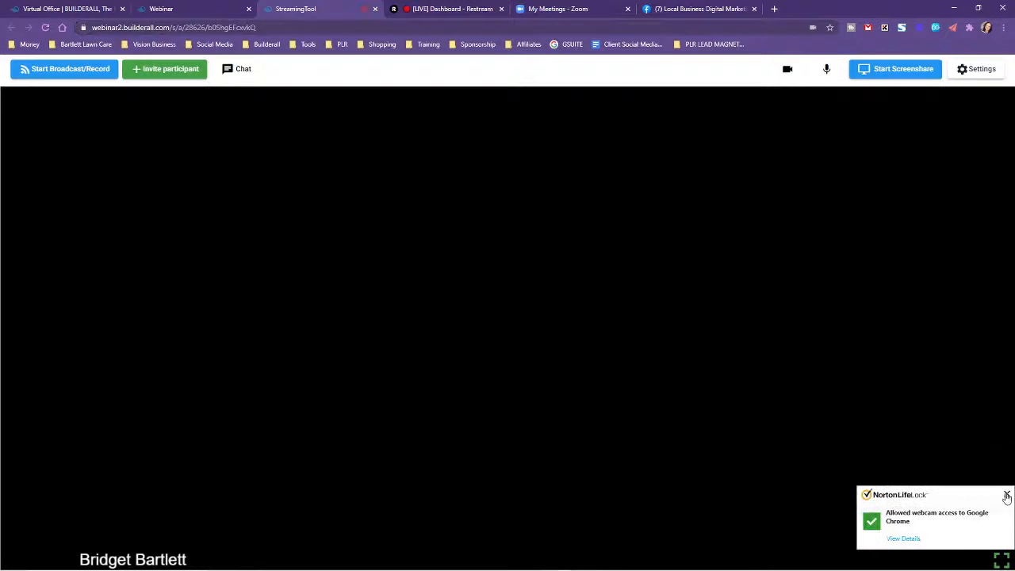
click(1007, 498)
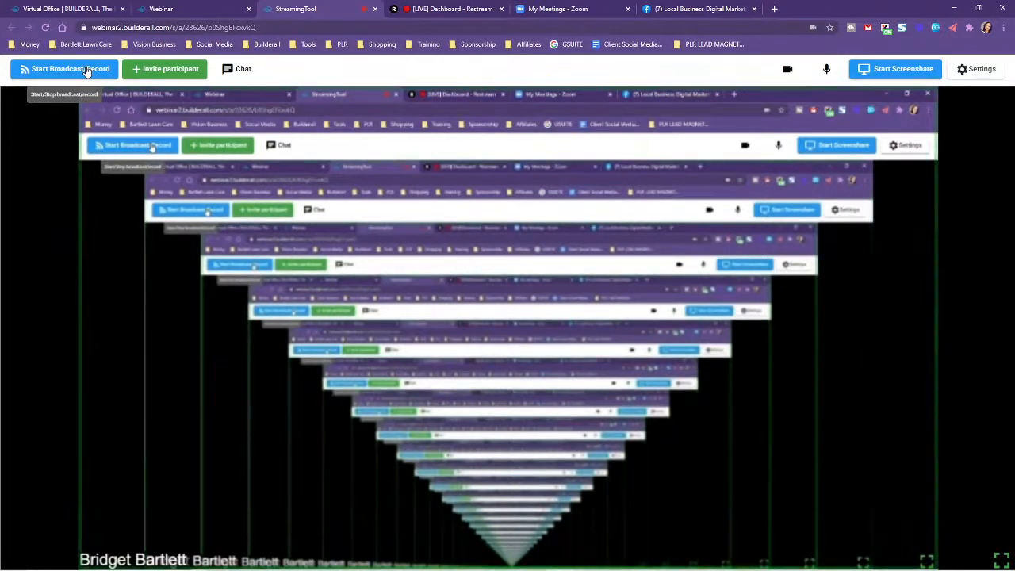
Examine the destinations and streaming monitor on the Restream dashboard, and return to the Builderall streaming room.
click(436, 7)
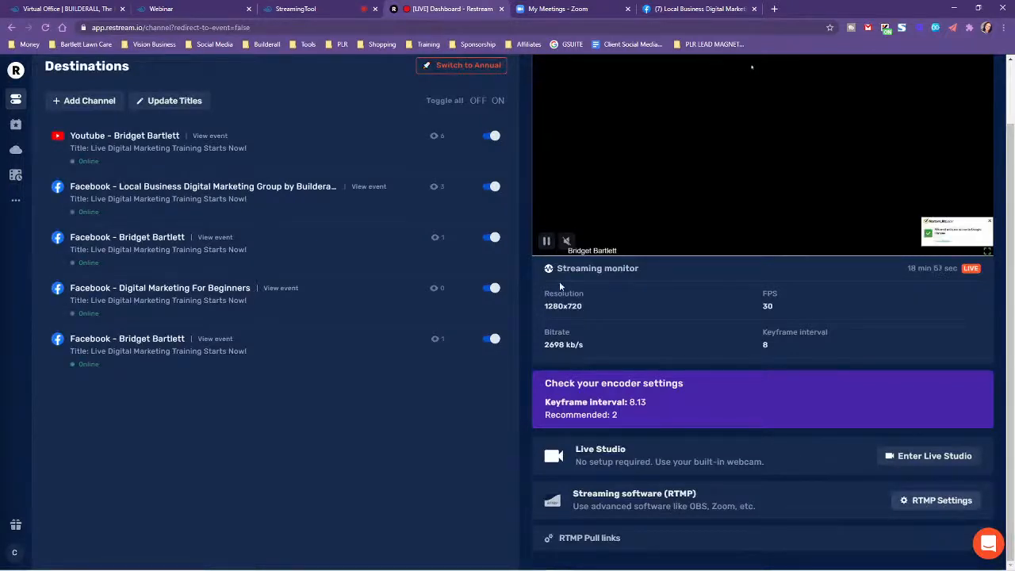
click(320, 7)
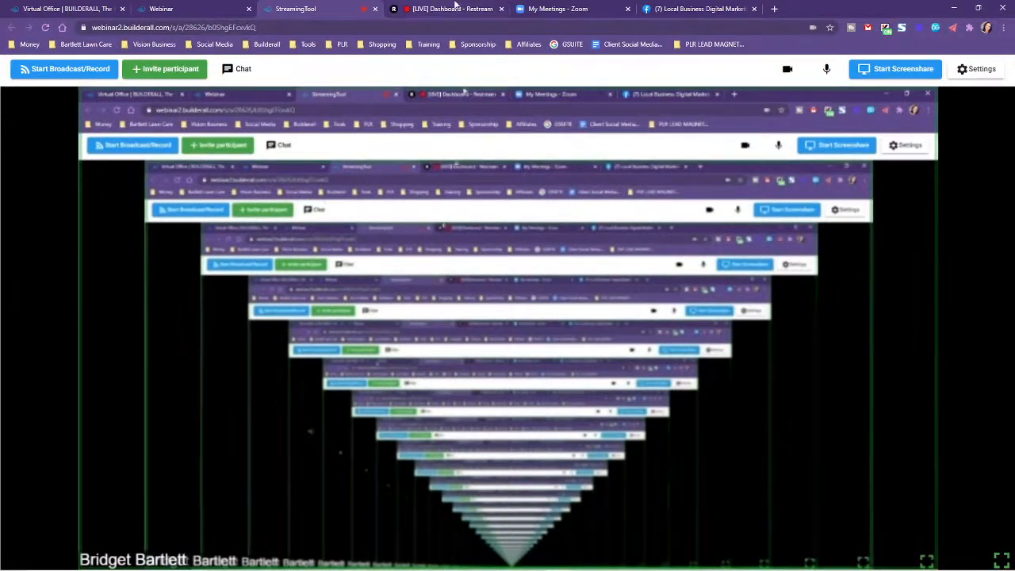
click(455, 8)
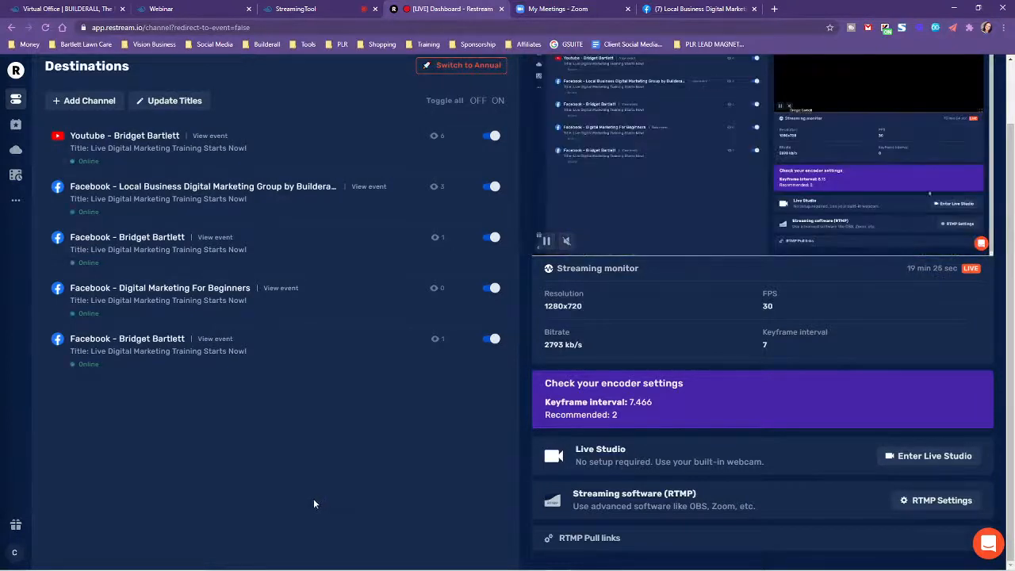
click(288, 7)
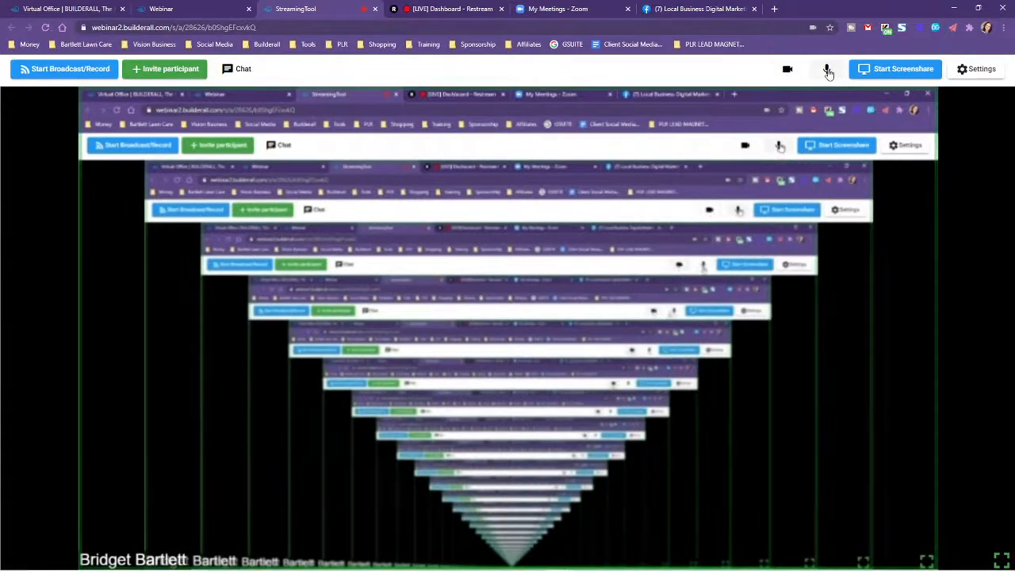
Enable the title over video in the streaming room's settings with the text "Builderall.com".
click(976, 69)
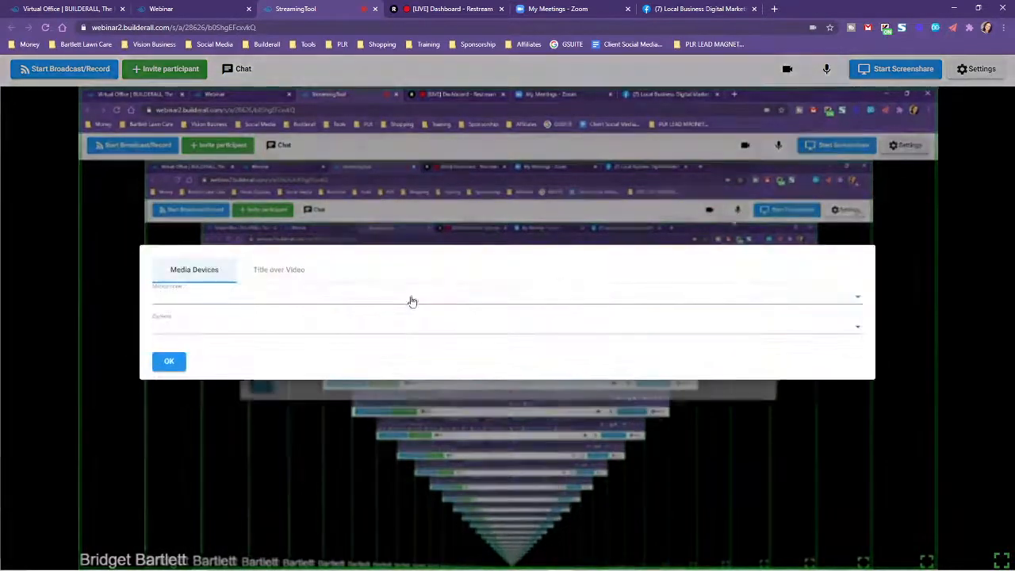
click(280, 271)
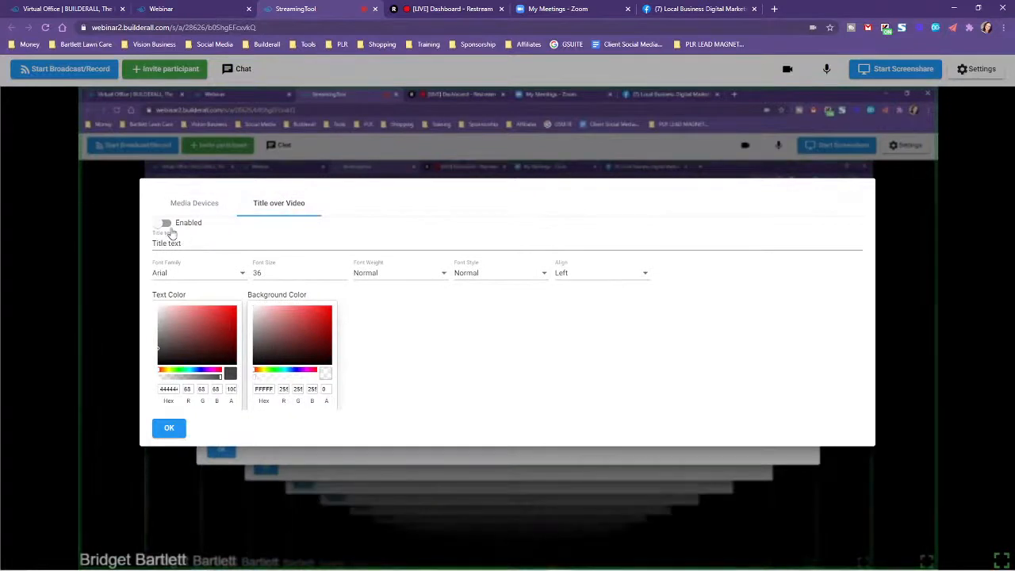
click(165, 225)
click(208, 243)
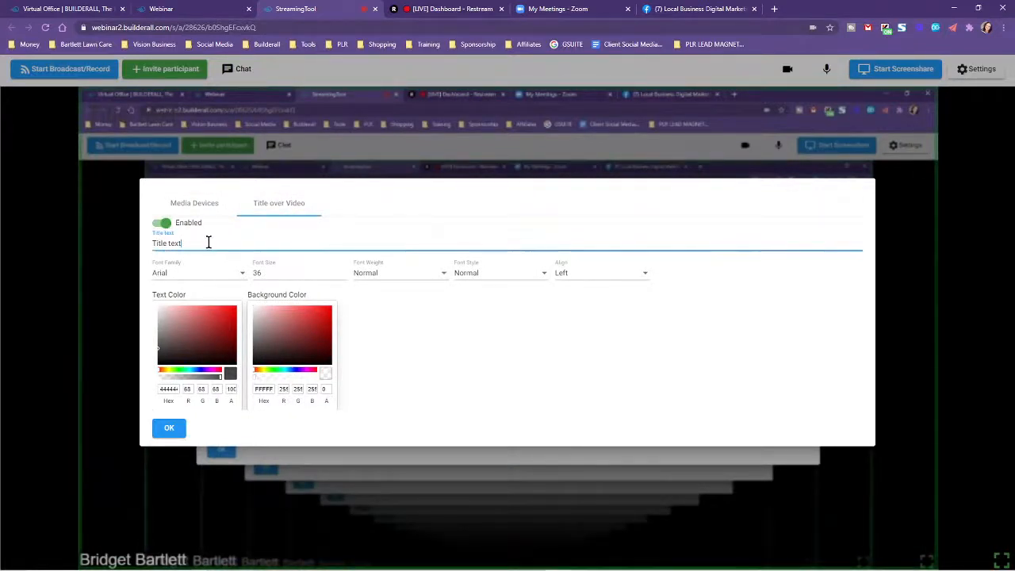
key(BackSpace)
key(BackSpace)
key(BackSpace)
key(BackSpace)
key(BackSpace)
key(BackSpace)
key(BackSpace)
key(BackSpace)
key(BackSpace)
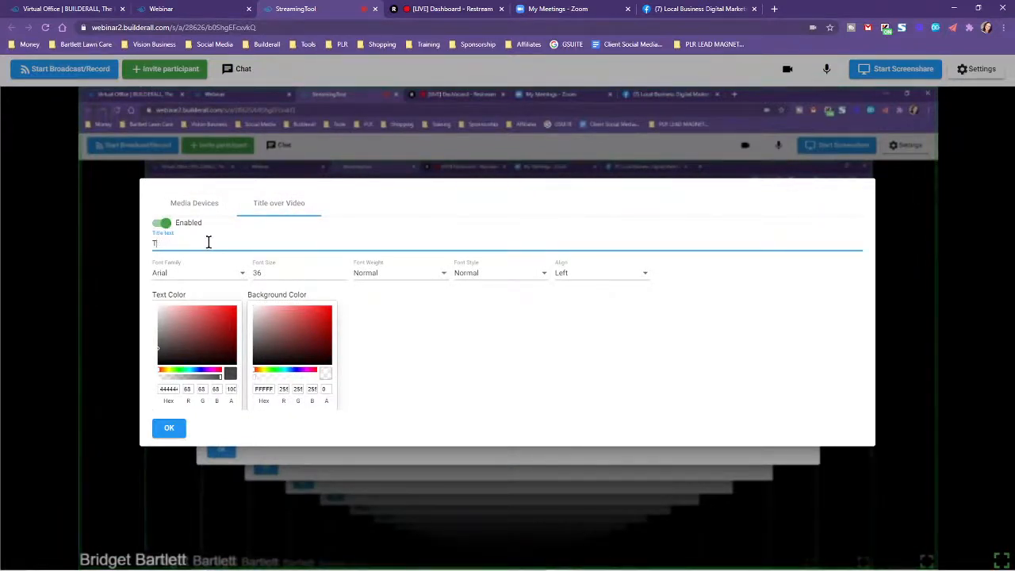
text(B)
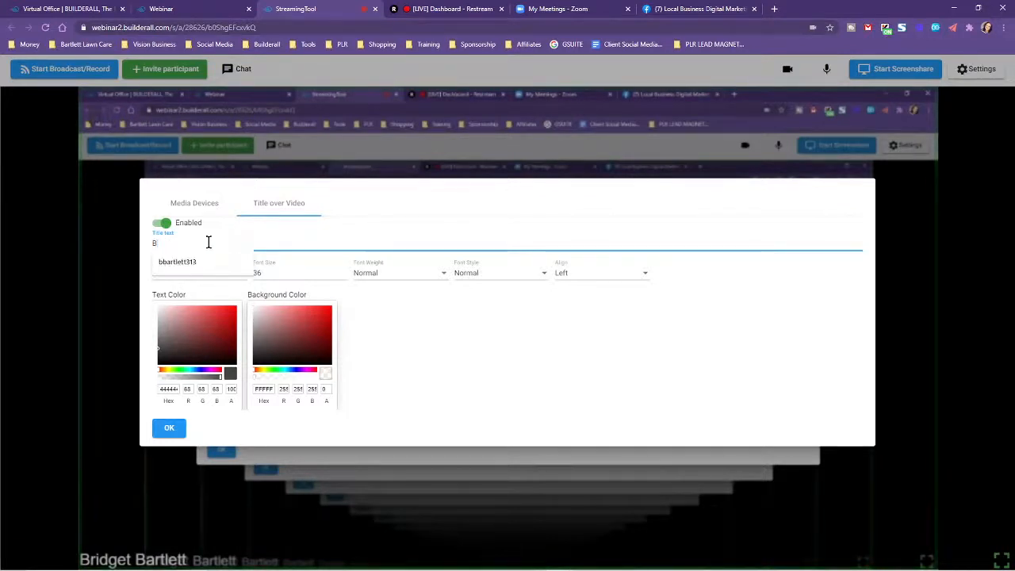
text(uilderall.com)
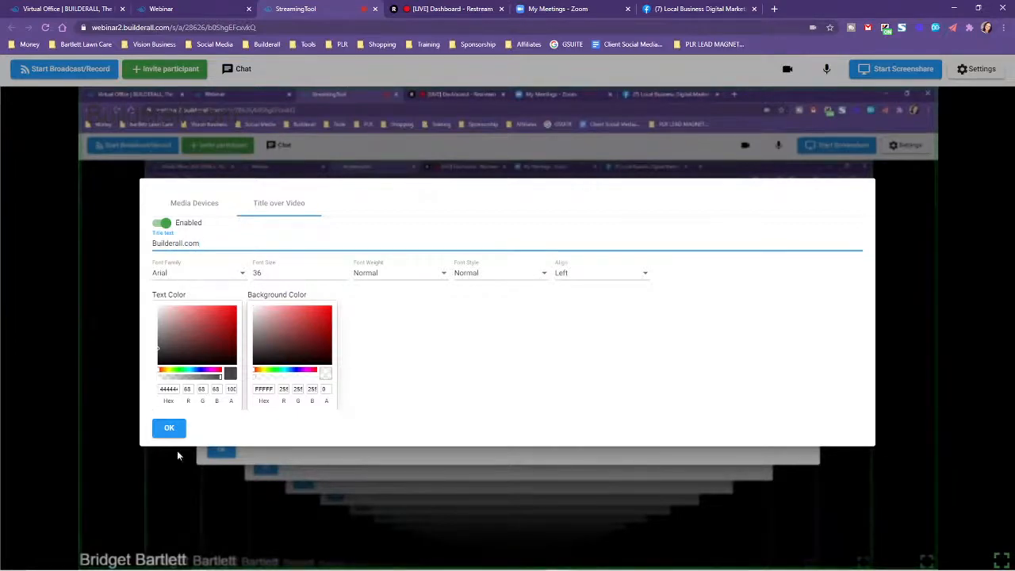
click(169, 429)
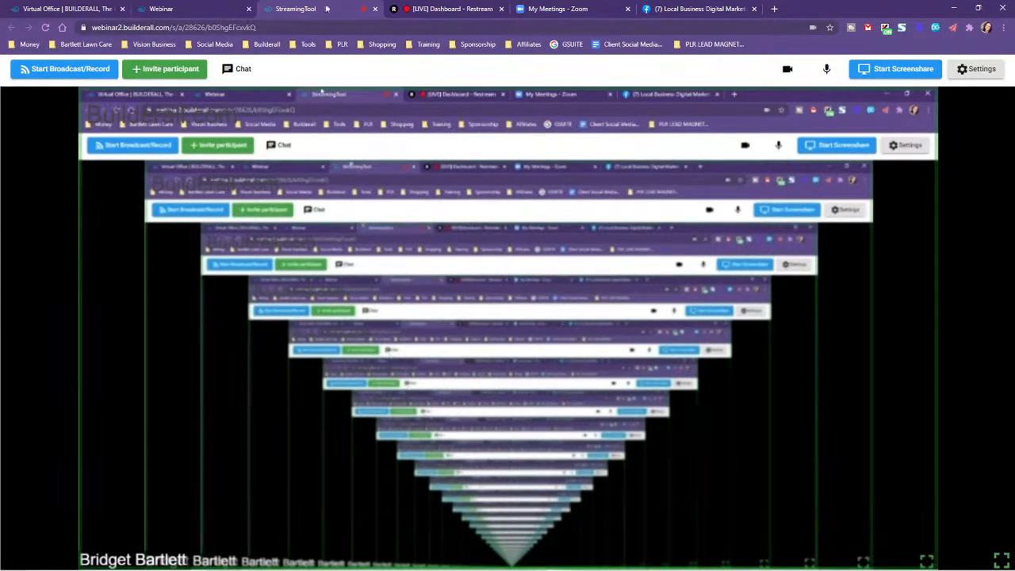
Close the streaming room and dismiss the setup dialog on the Builderall webinar page.
click(375, 9)
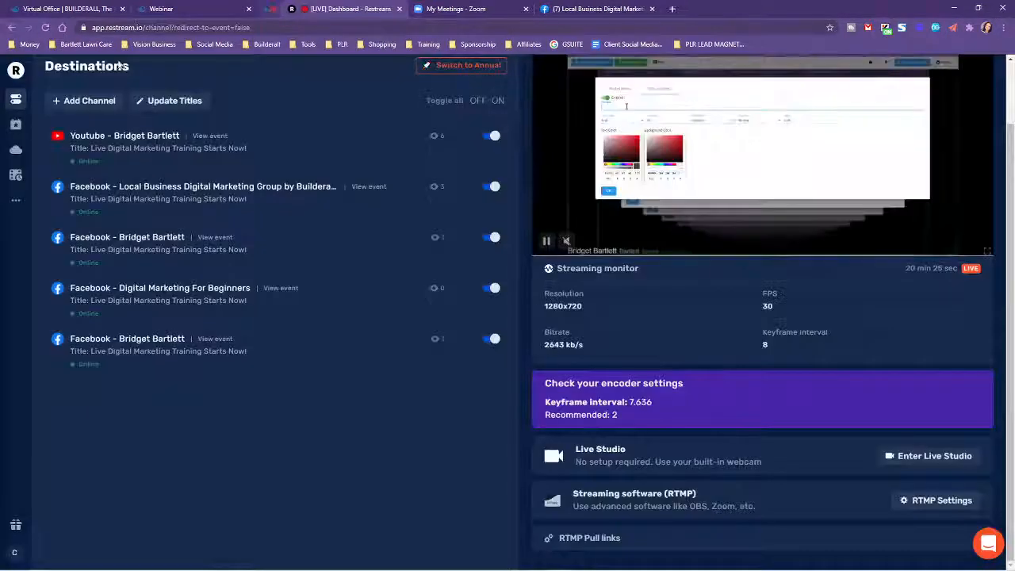
click(159, 9)
click(848, 188)
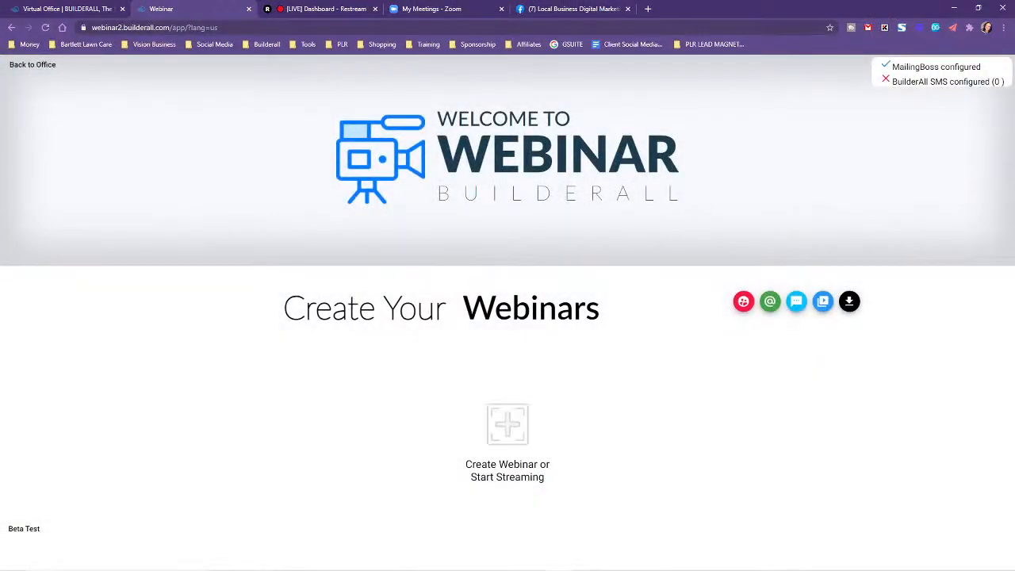
Create a webinar of the type "Live/On-Demand room with chat and login" named "TEST".
click(512, 435)
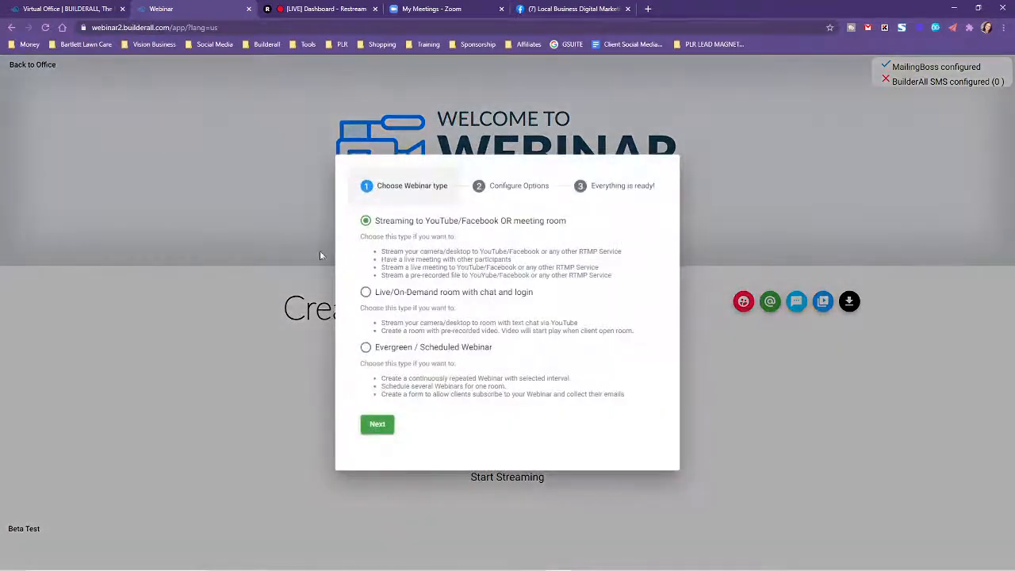
click(365, 292)
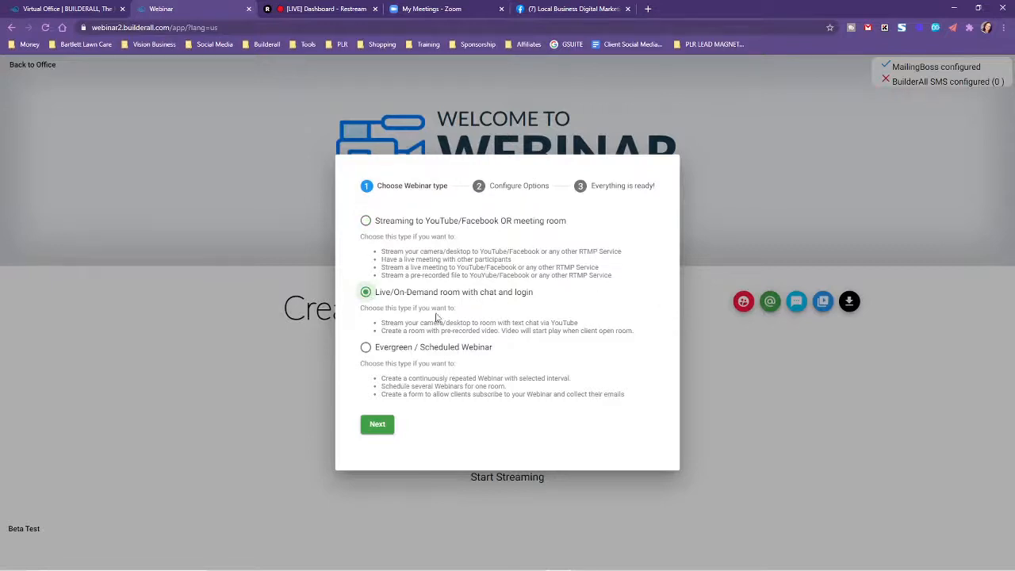
click(382, 433)
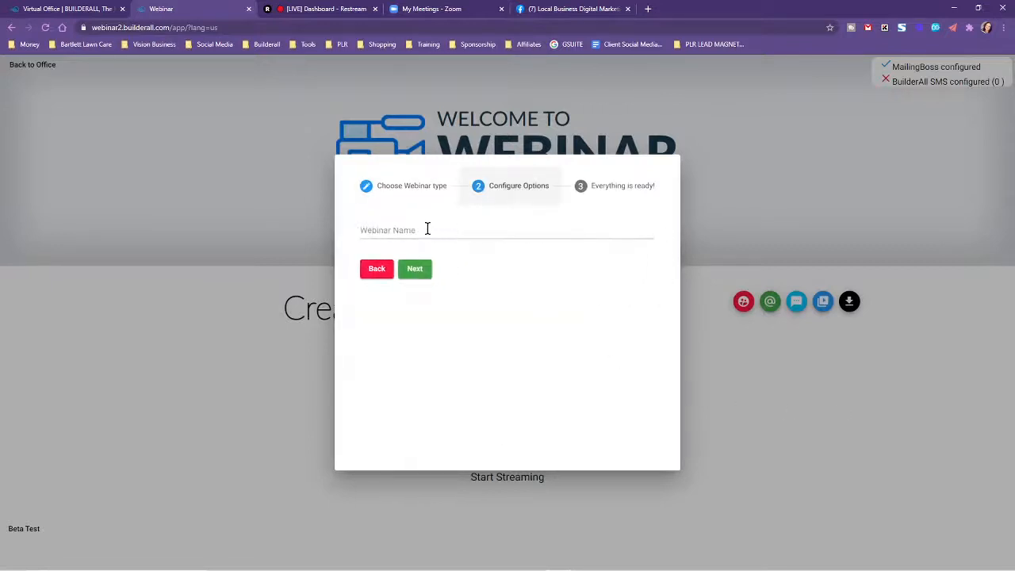
click(427, 229)
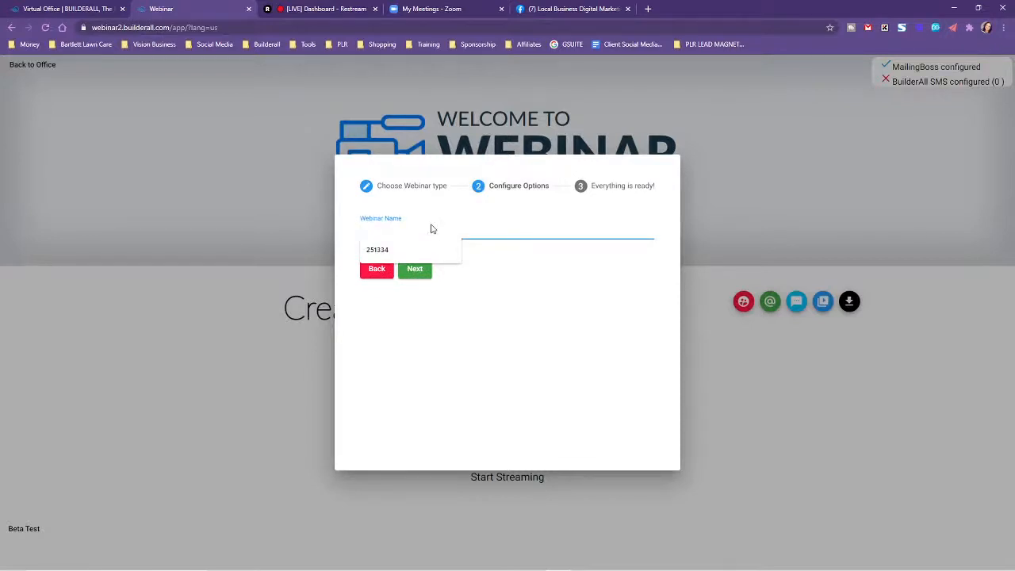
text(TEST)
click(415, 268)
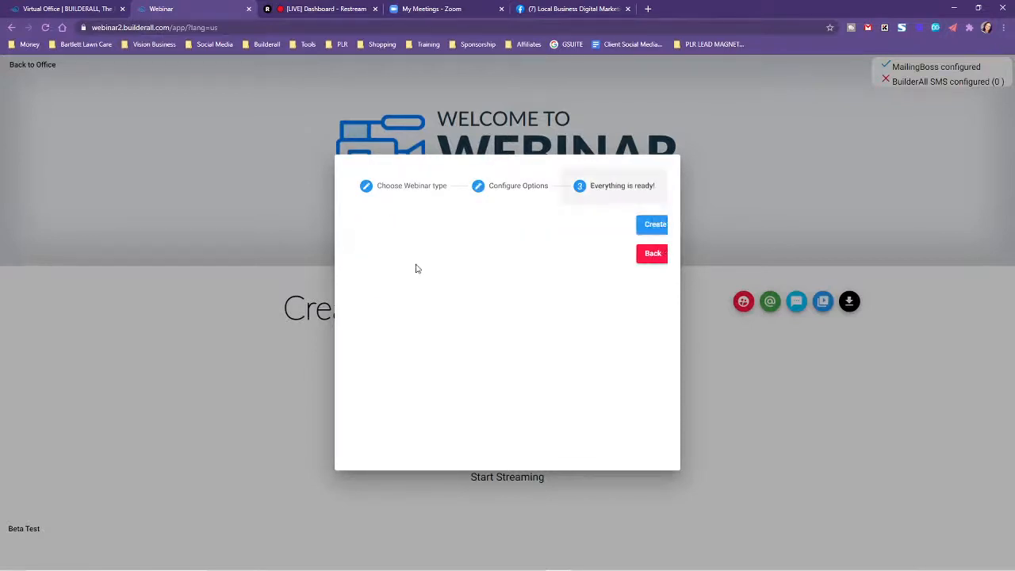
click(418, 229)
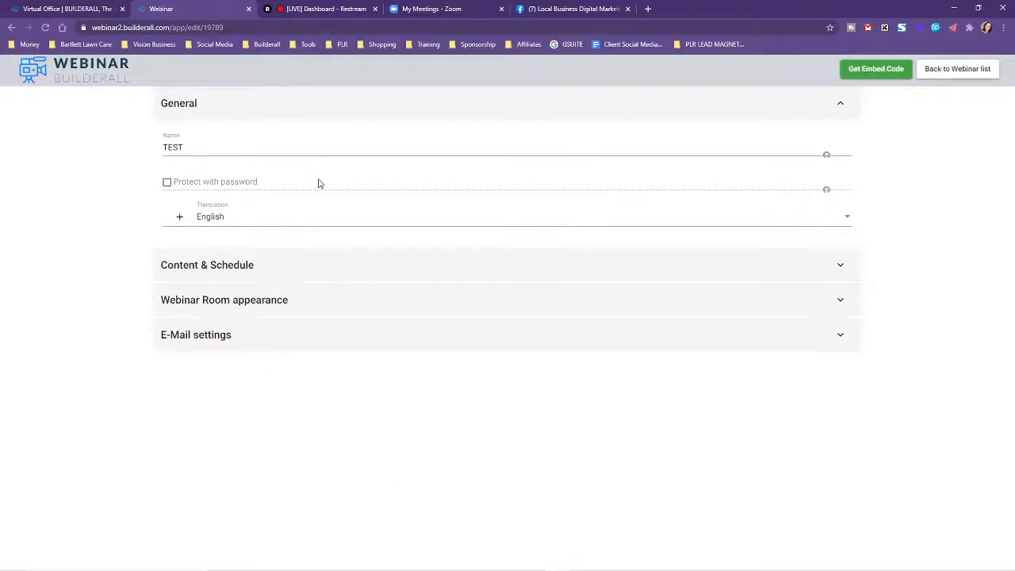
Review the TEST webinar's Content & Schedule options, including its video sources, along with the room appearance and e-mail settings.
click(230, 268)
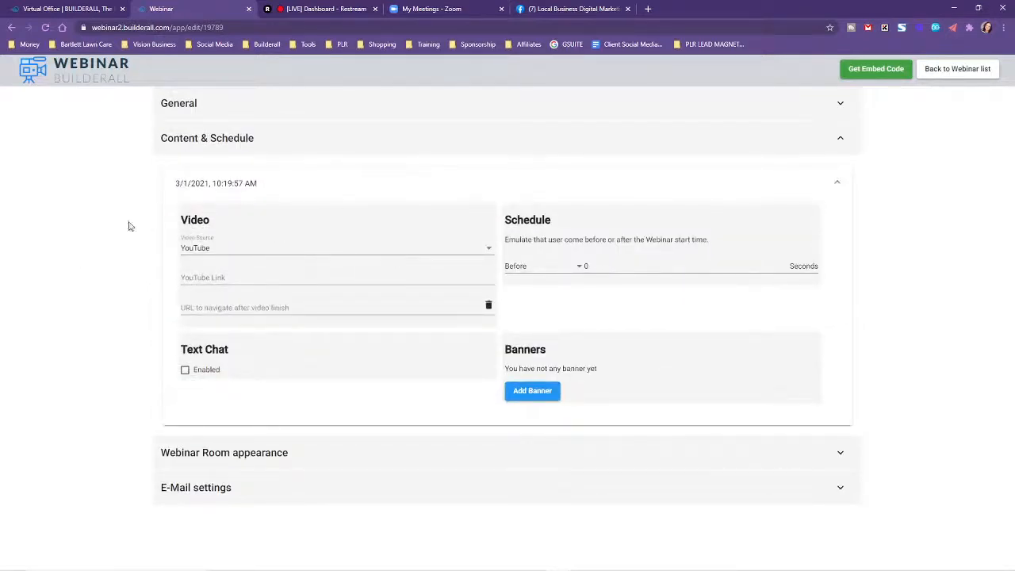
click(215, 244)
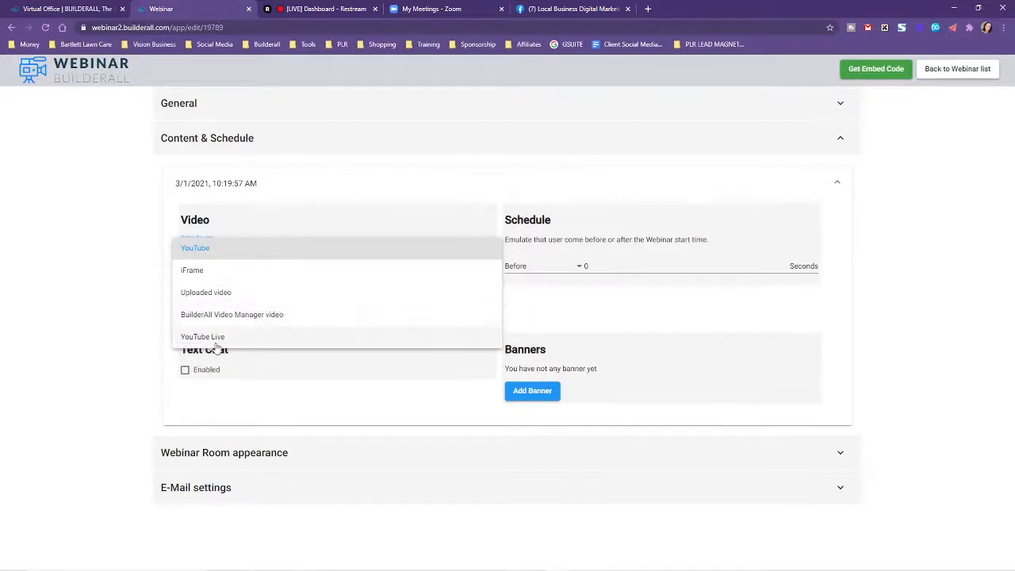
click(104, 300)
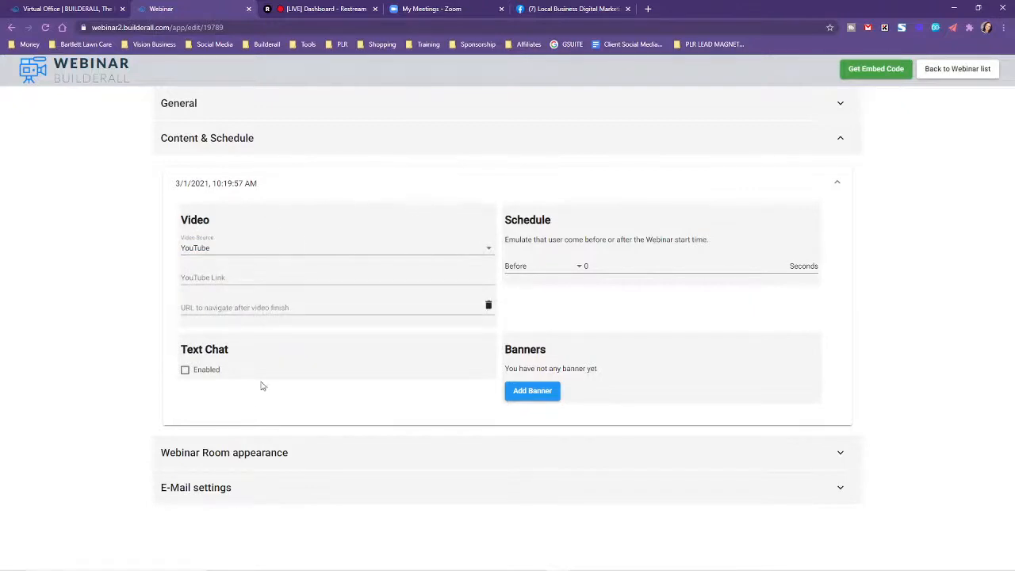
drag(223, 454, 289, 453)
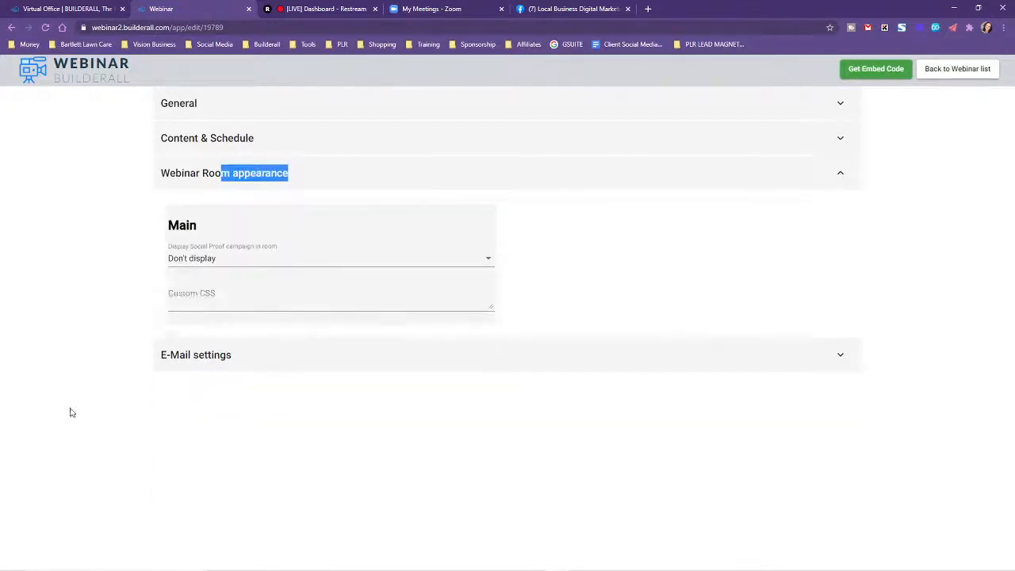
click(204, 361)
click(221, 143)
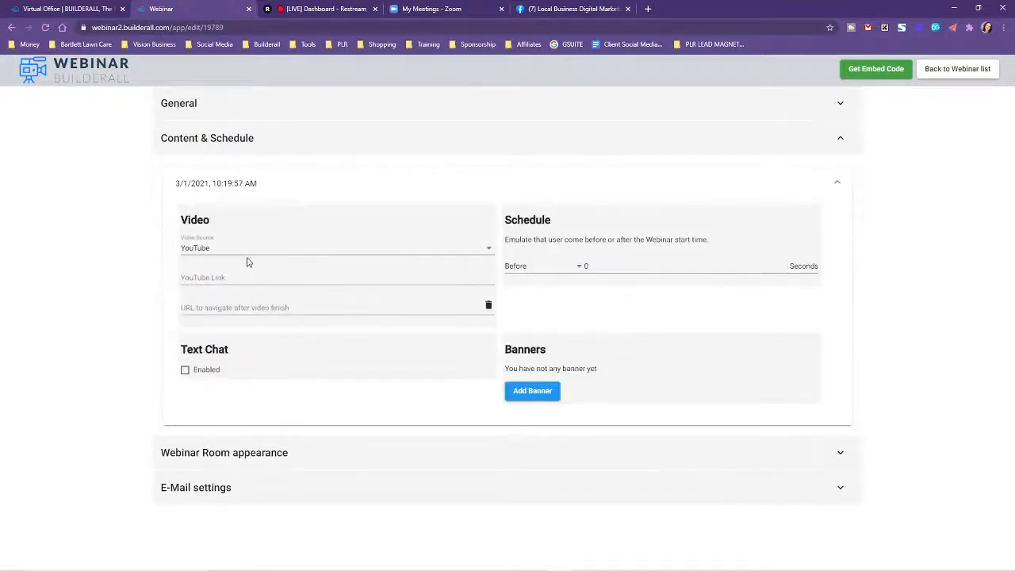
Switch to Restream, view the event "LIVE TRAINING! How to stream with the webinar tool!", and return to the dashboard.
click(317, 9)
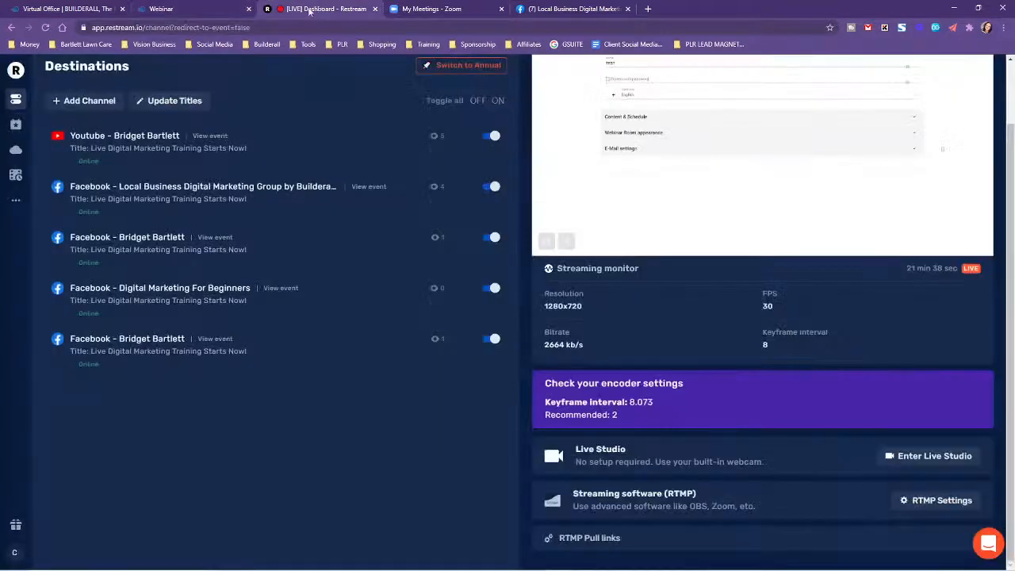
click(16, 124)
click(15, 100)
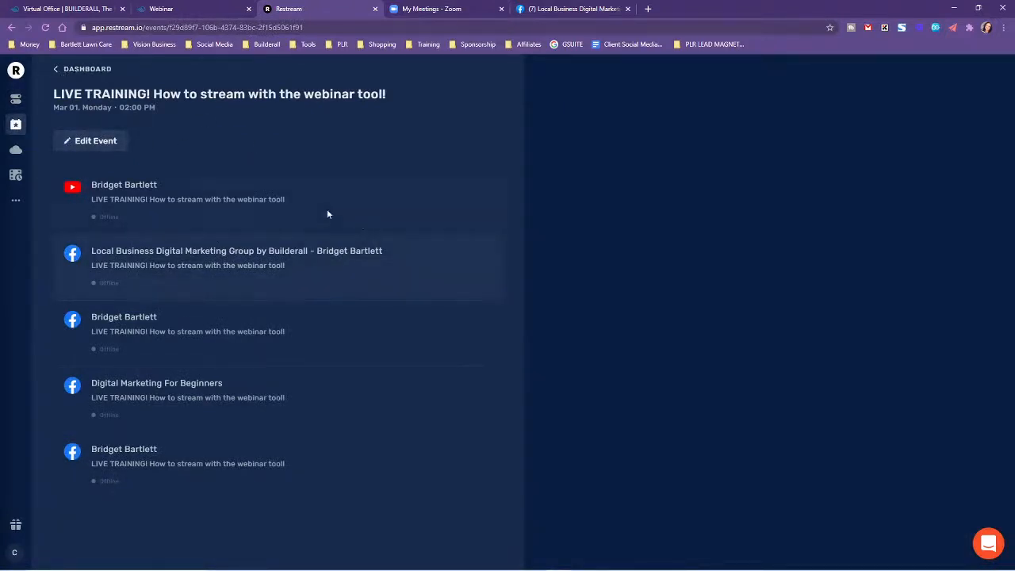
click(87, 69)
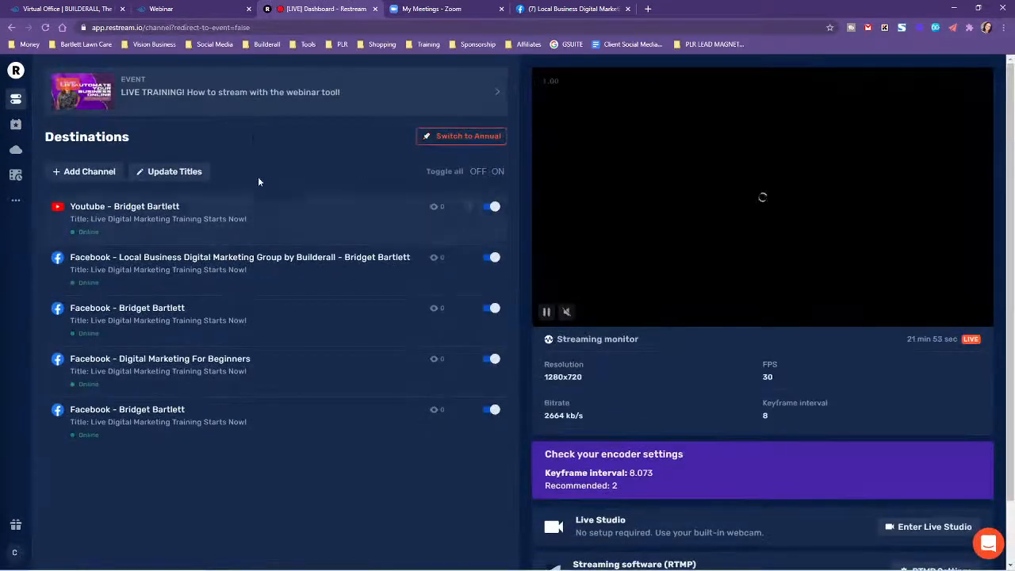
Open YouTube in a new browser tab and go to the account's own channel page.
click(649, 9)
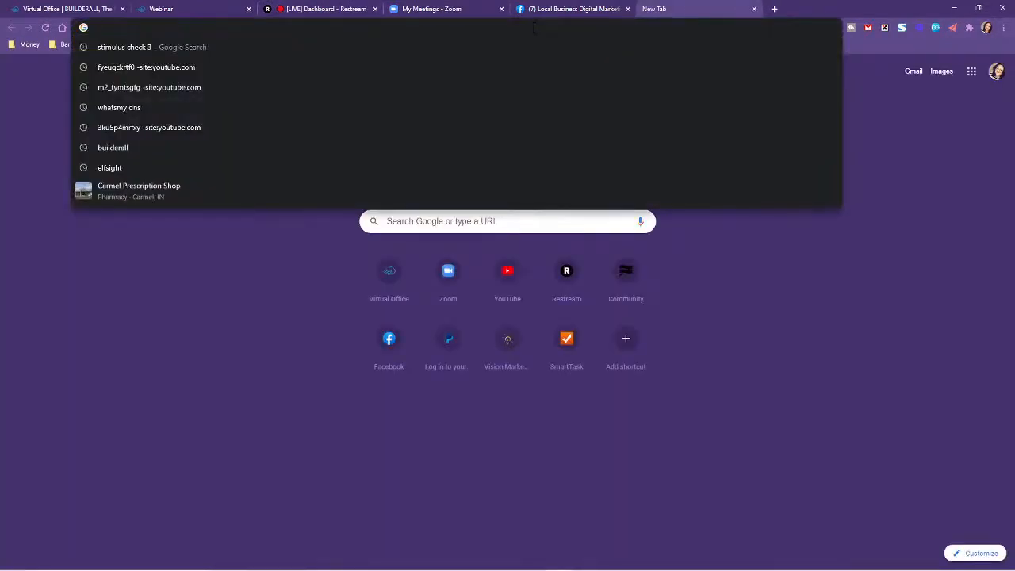
text(youtube)
key(Return)
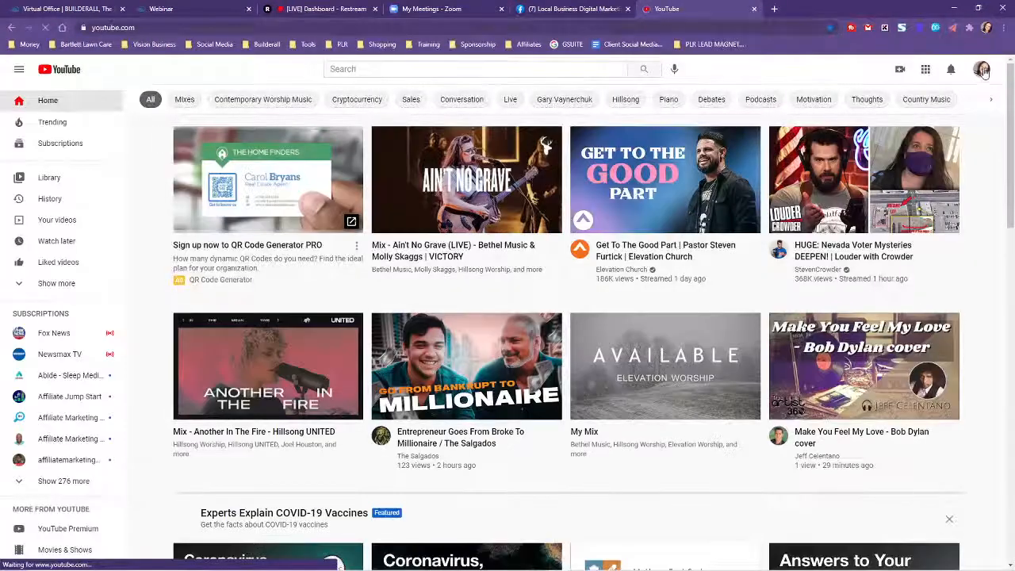
click(984, 72)
click(881, 155)
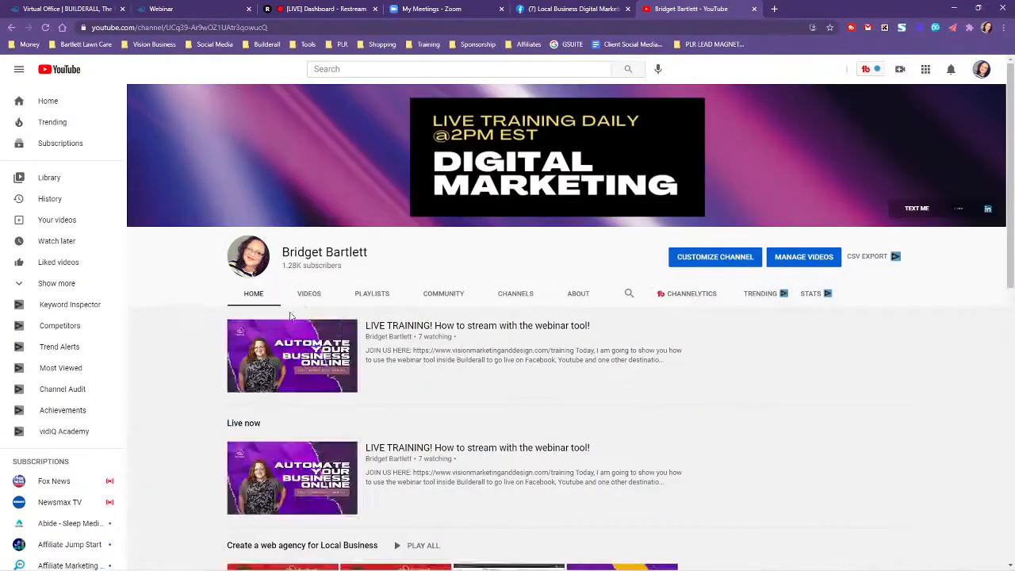
Open the "LIVE TRAINING! How to stream with the webinar tool!" stream listed under Live now on the channel.
scroll(445, 295, down, 2)
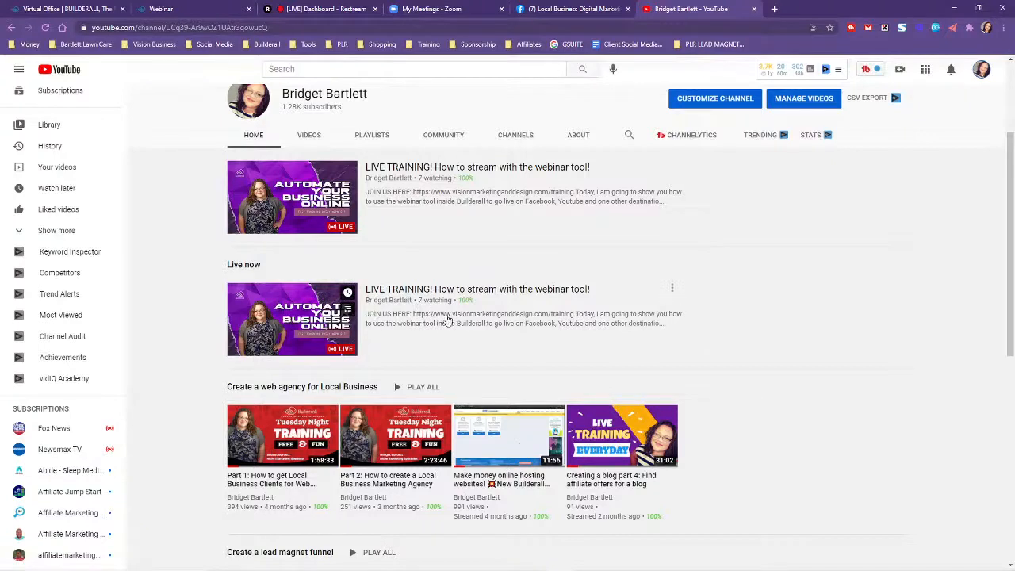
click(673, 288)
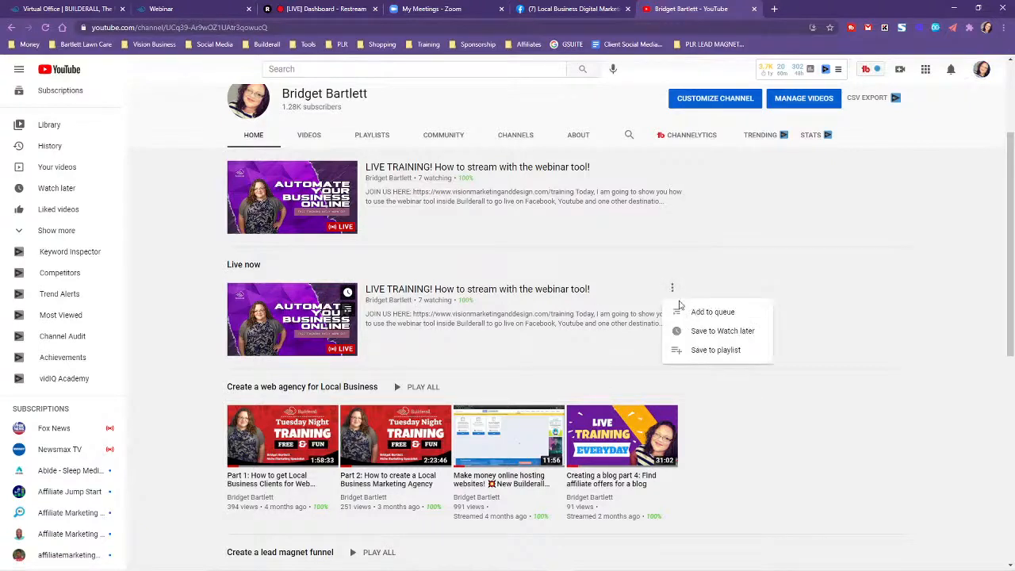
click(413, 291)
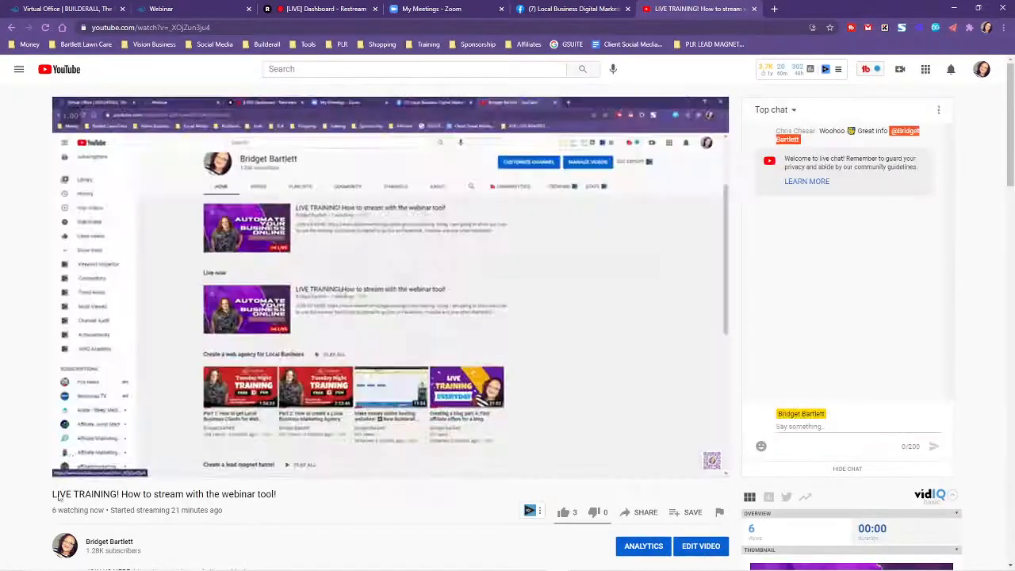
click(91, 466)
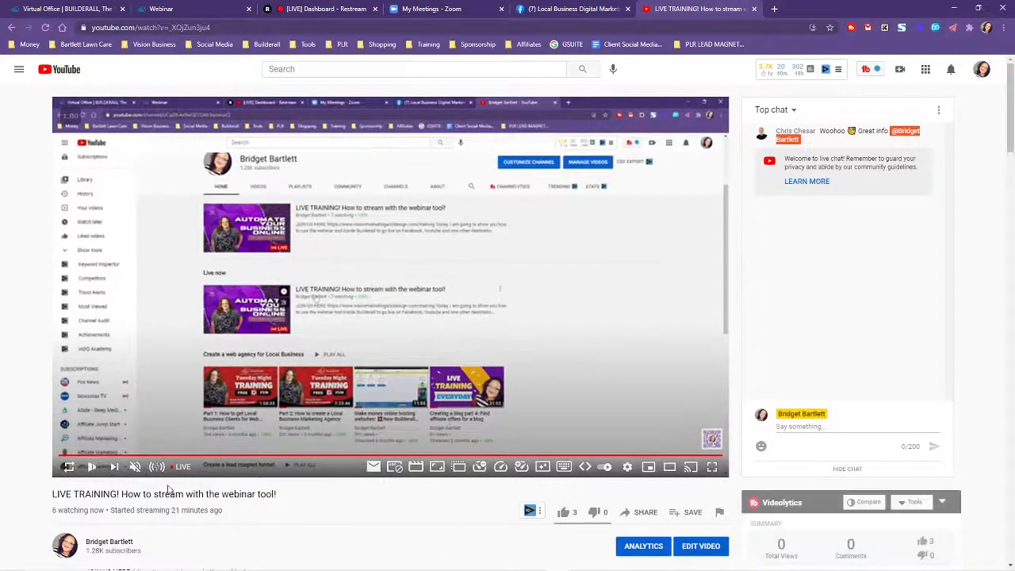
Copy the share link of the live training video.
click(639, 513)
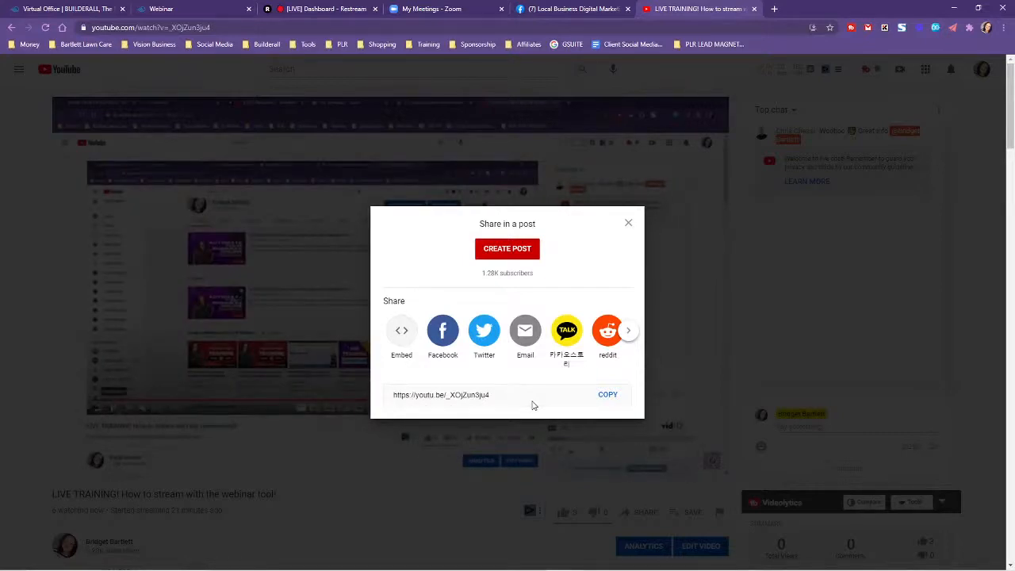
click(608, 395)
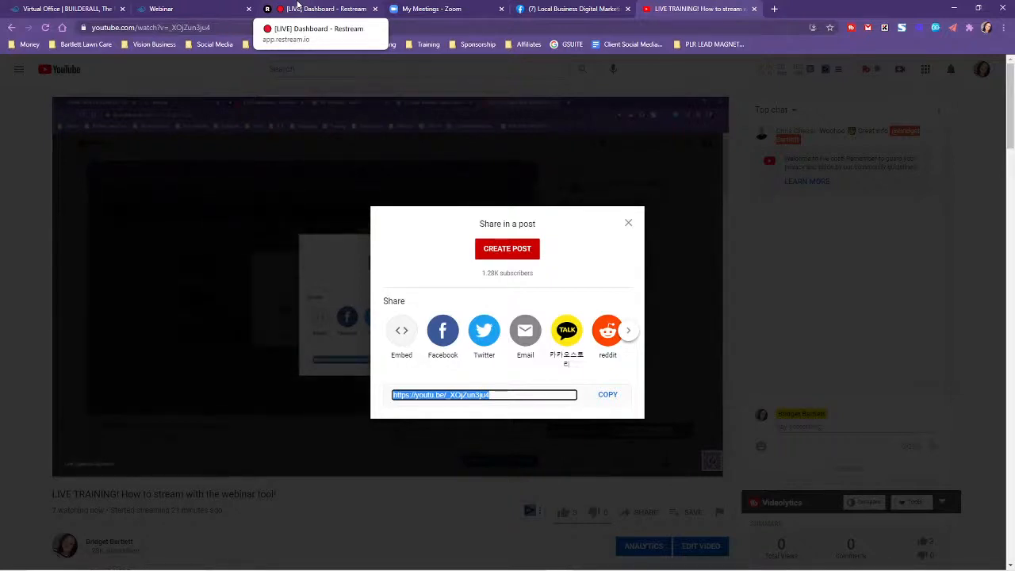
click(608, 397)
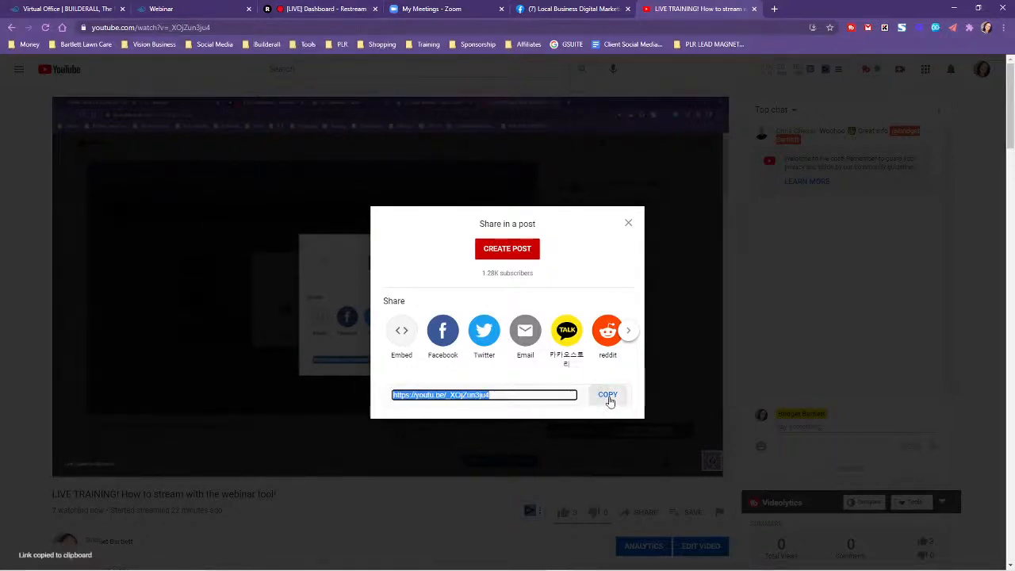
click(224, 7)
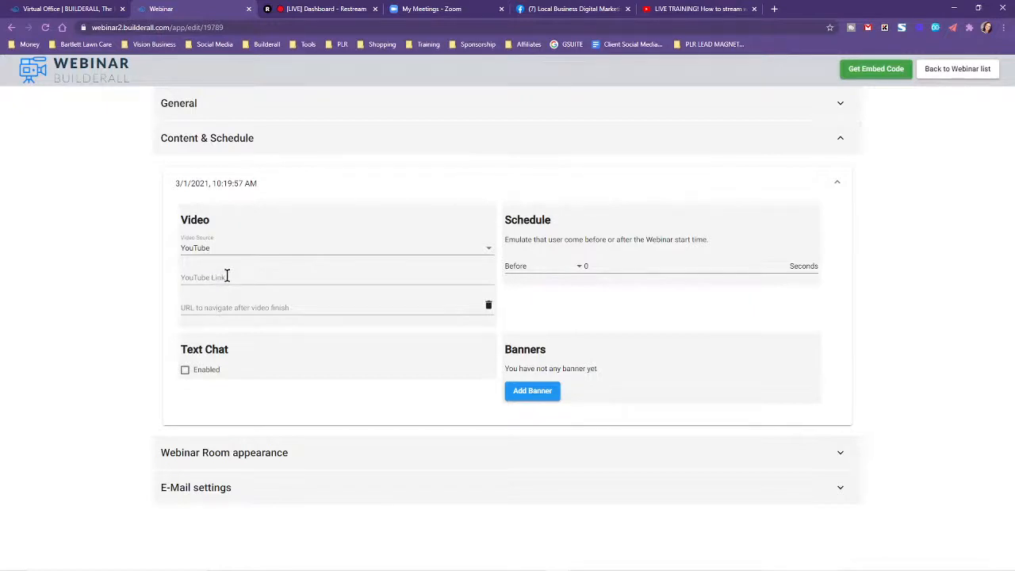
click(225, 277)
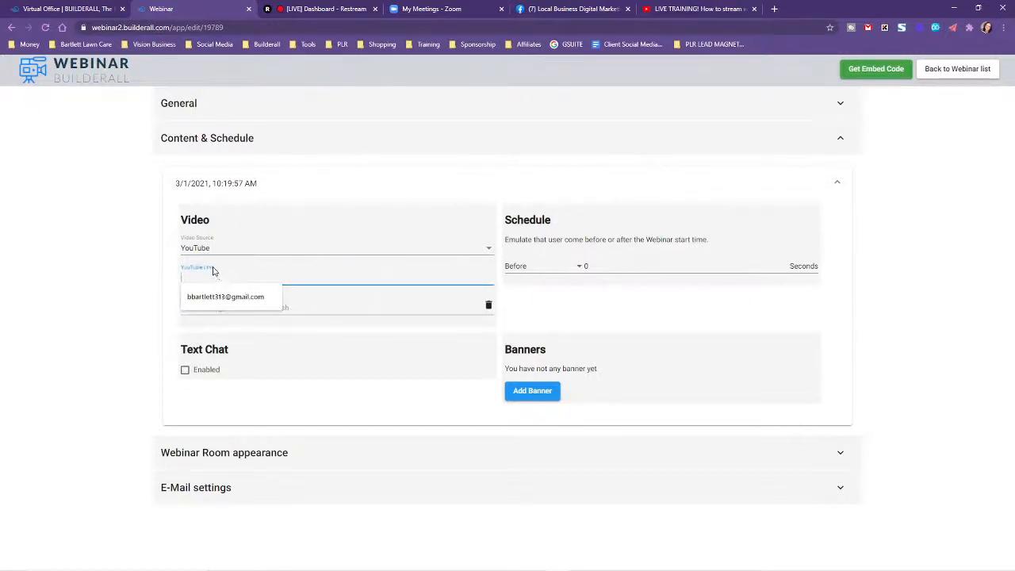
key(ctrl+v)
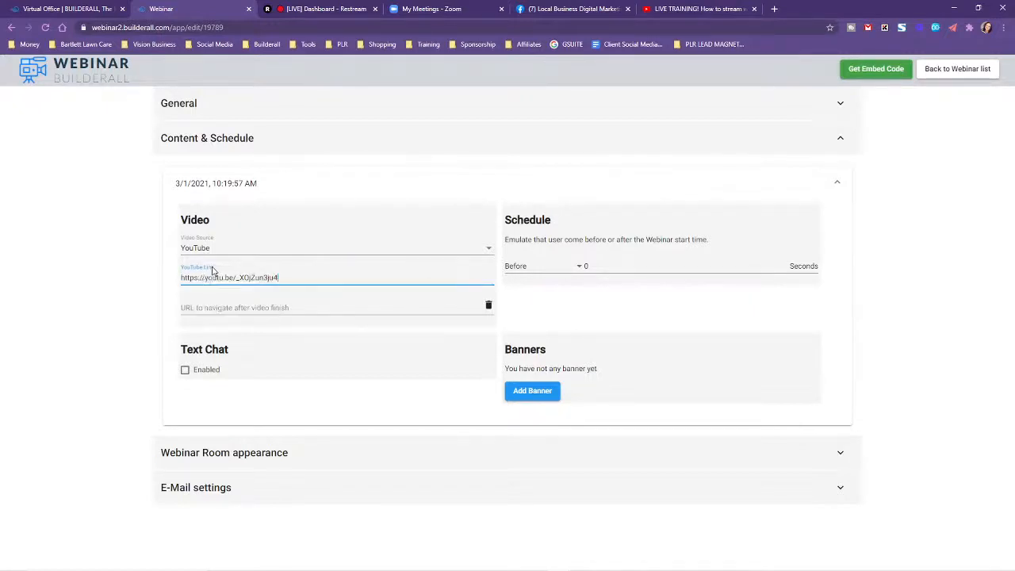
click(947, 284)
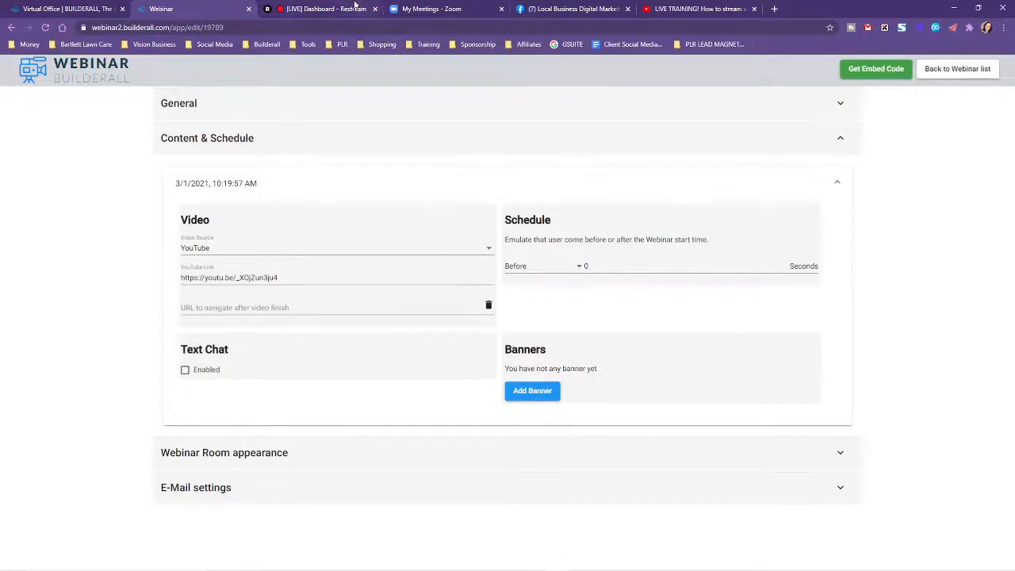
click(305, 6)
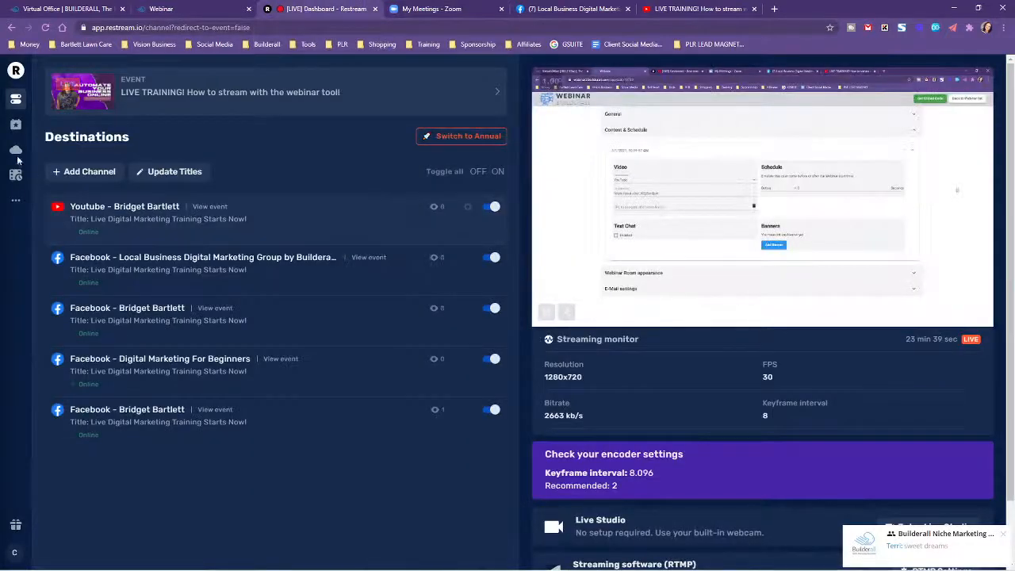
click(775, 8)
click(706, 27)
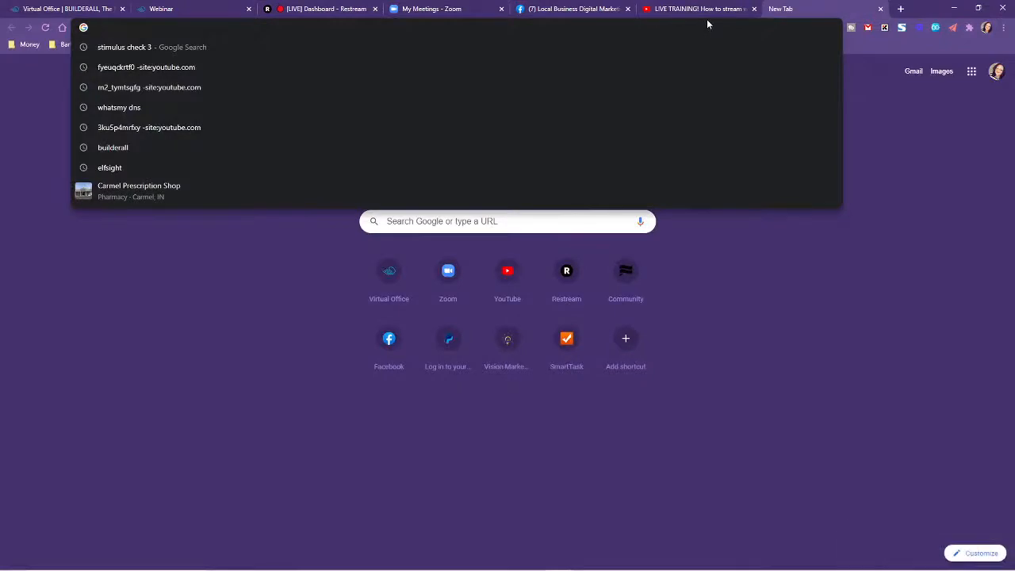
text(restrea)
key(Return)
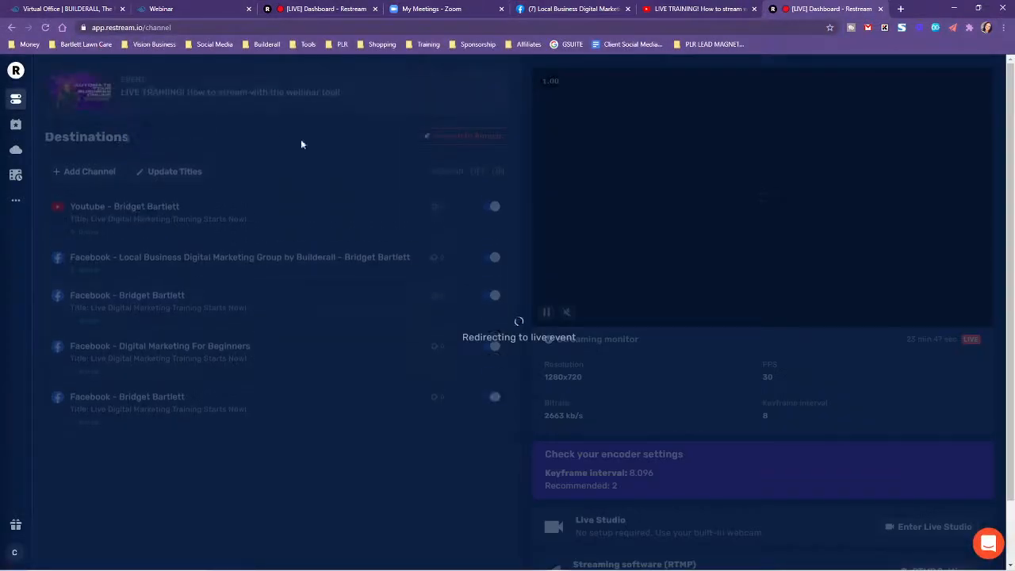
click(881, 8)
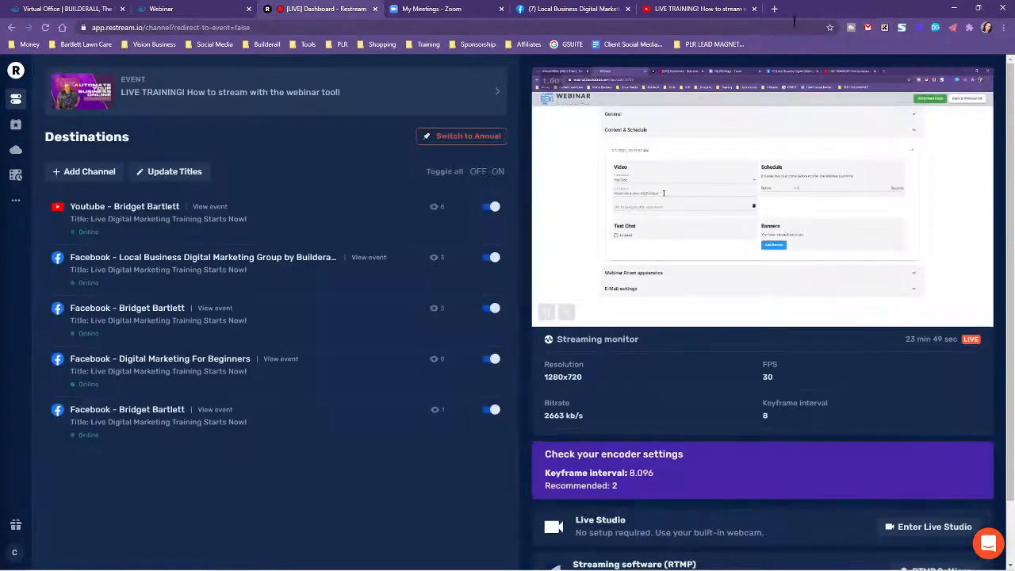
click(1003, 27)
click(934, 69)
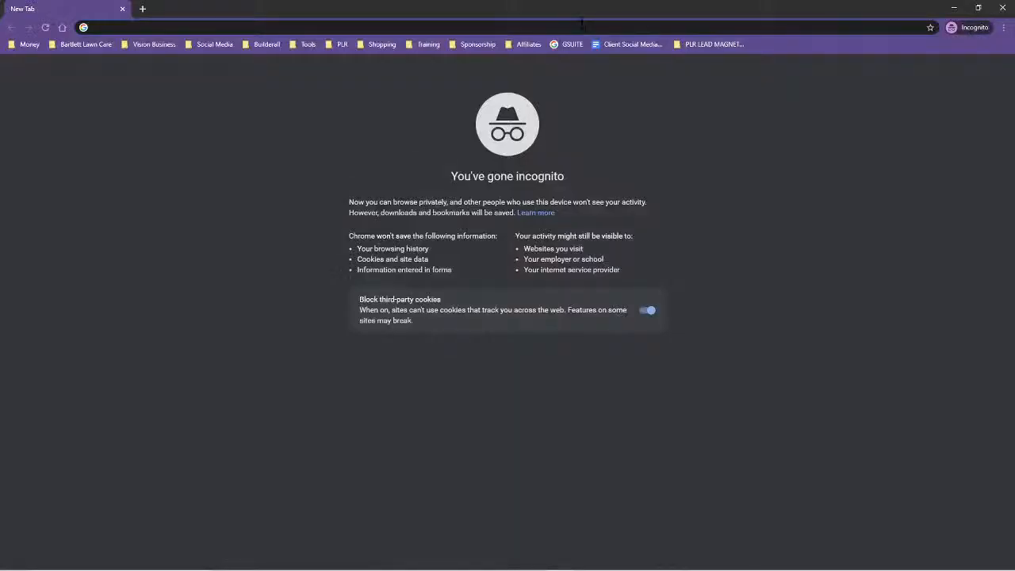
text(restream)
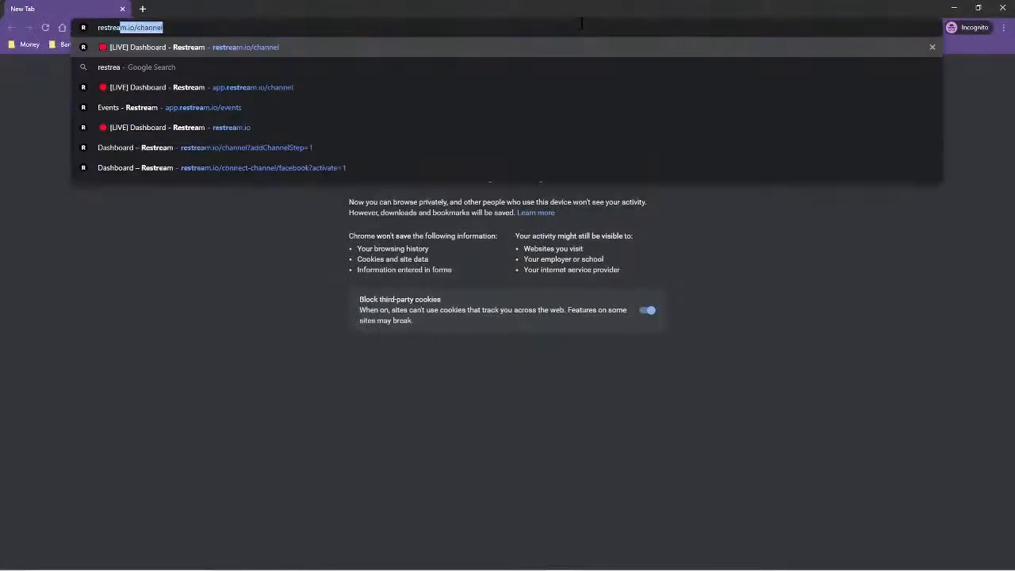
key(Return)
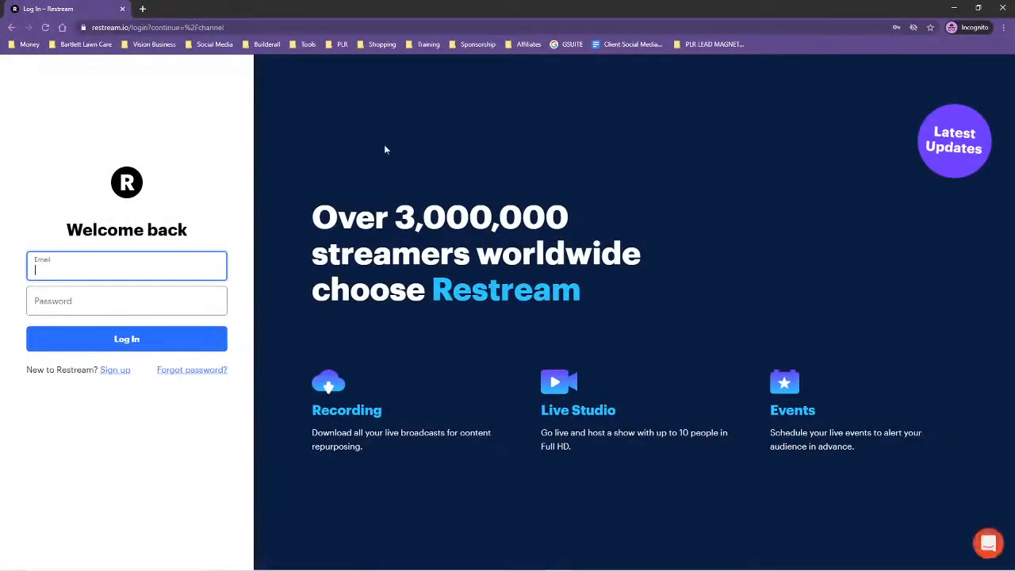
click(159, 27)
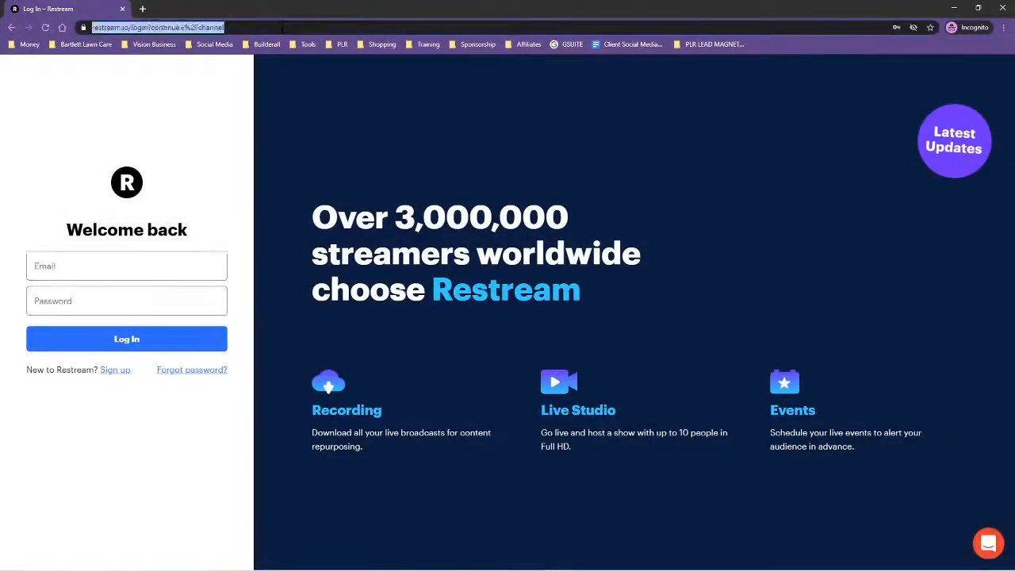
click(153, 24)
drag(153, 24, 280, 30)
key(BackSpace)
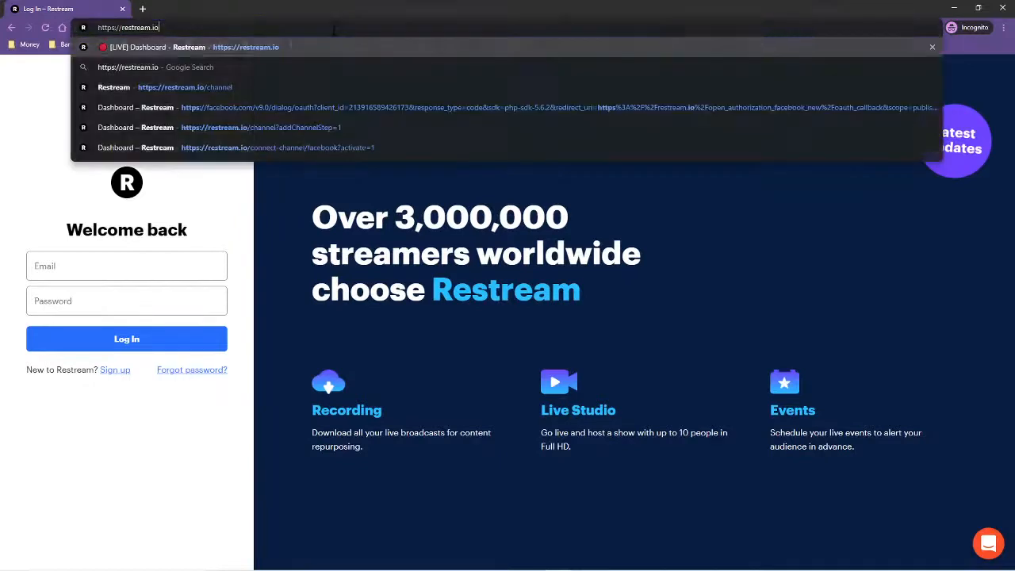
key(Return)
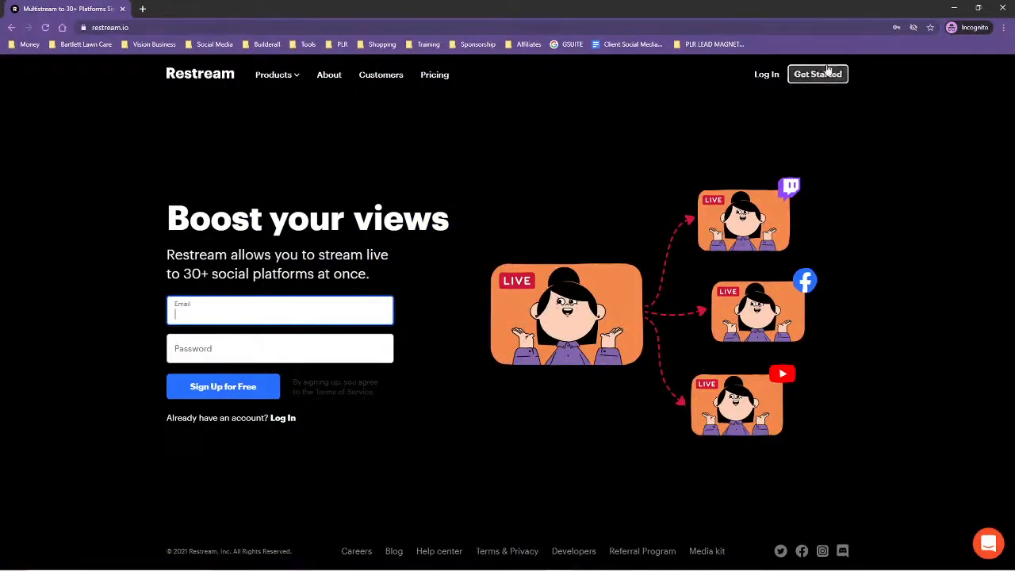
Compare the monthly and yearly prices of Restream's Free, Standard and Professional plans, and close the incognito window.
click(446, 76)
scroll(937, 289, down, 2)
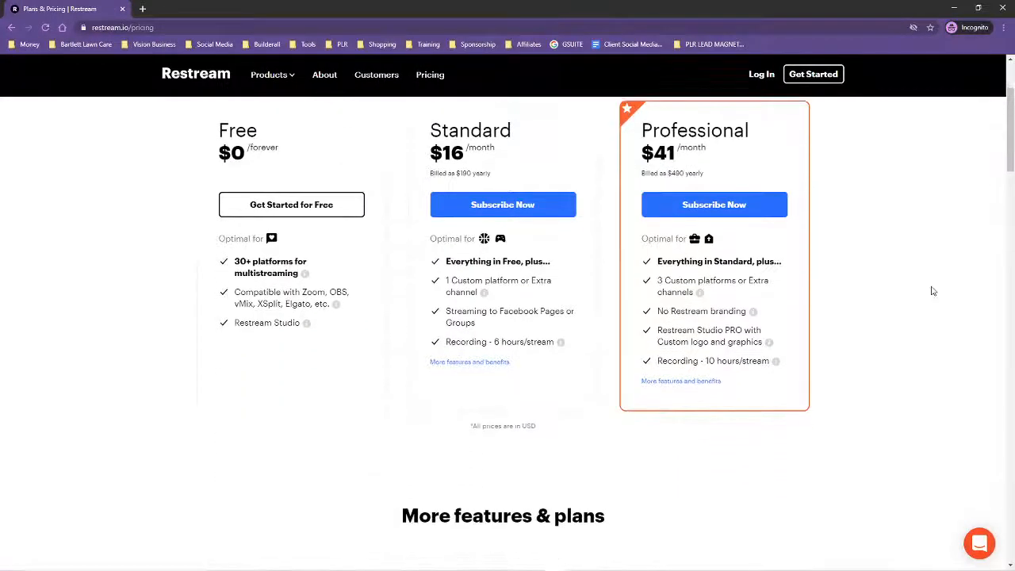
scroll(928, 290, up, 1)
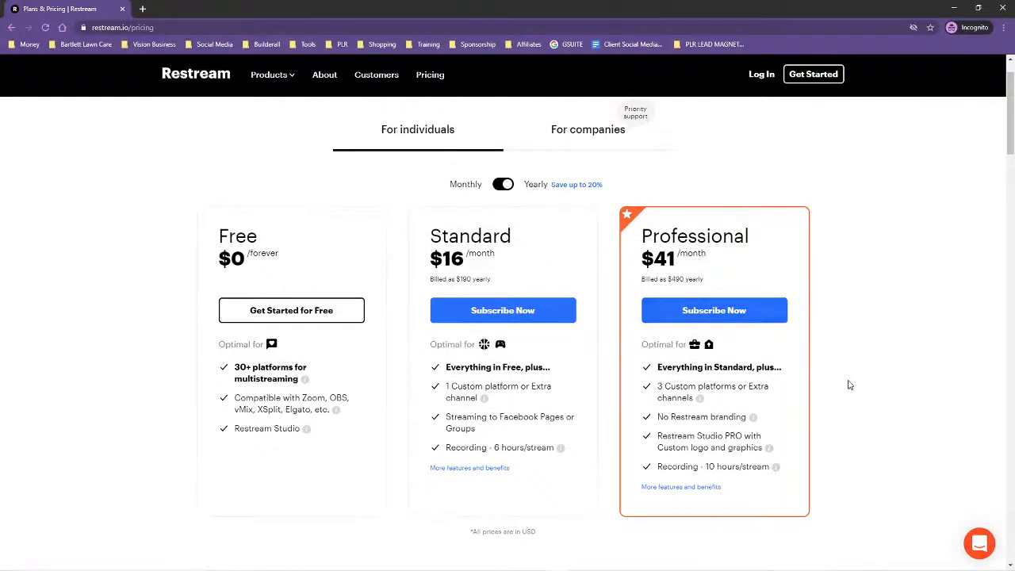
click(497, 187)
click(505, 186)
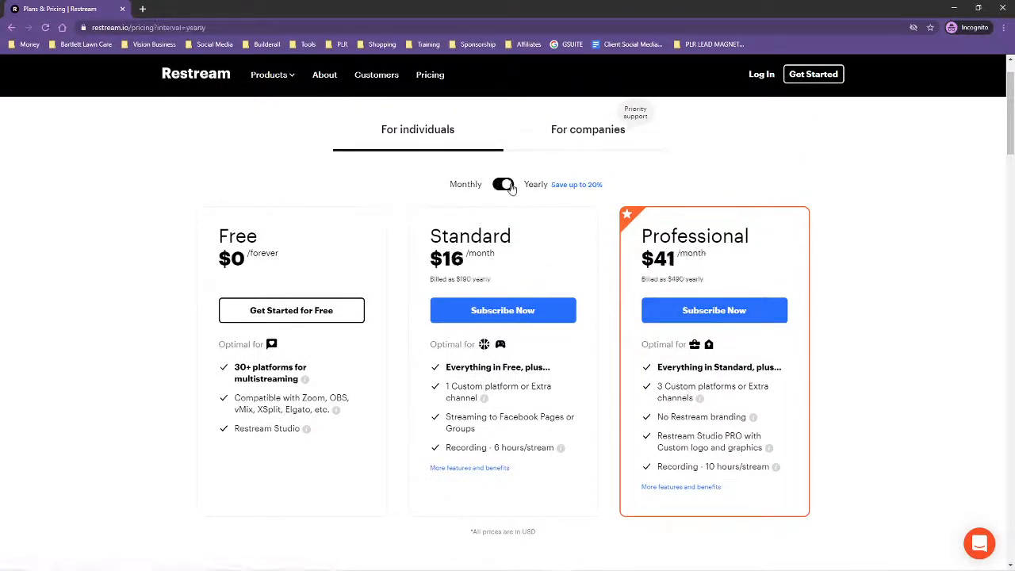
click(504, 186)
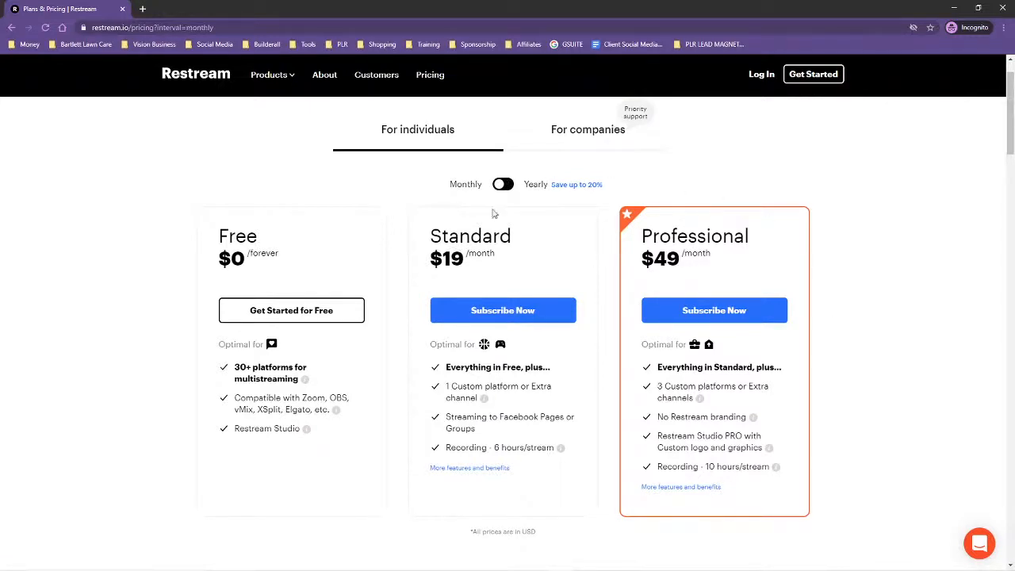
click(505, 185)
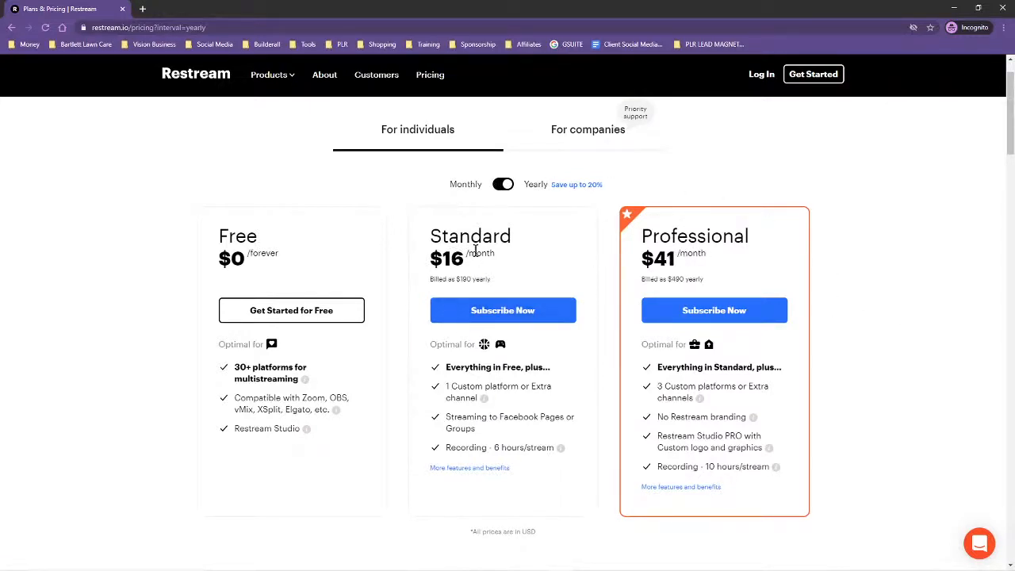
scroll(906, 400, down, 1)
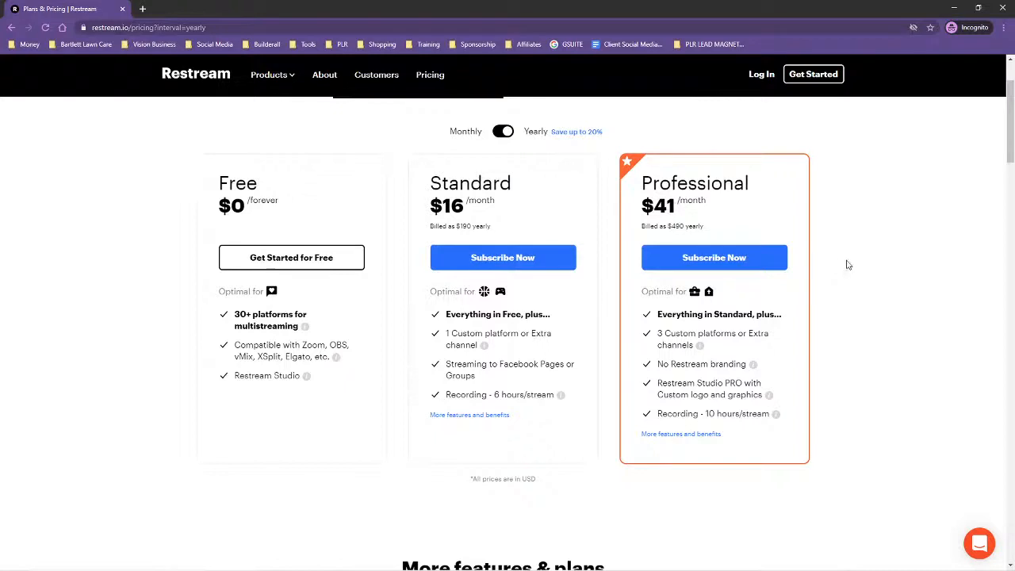
click(508, 132)
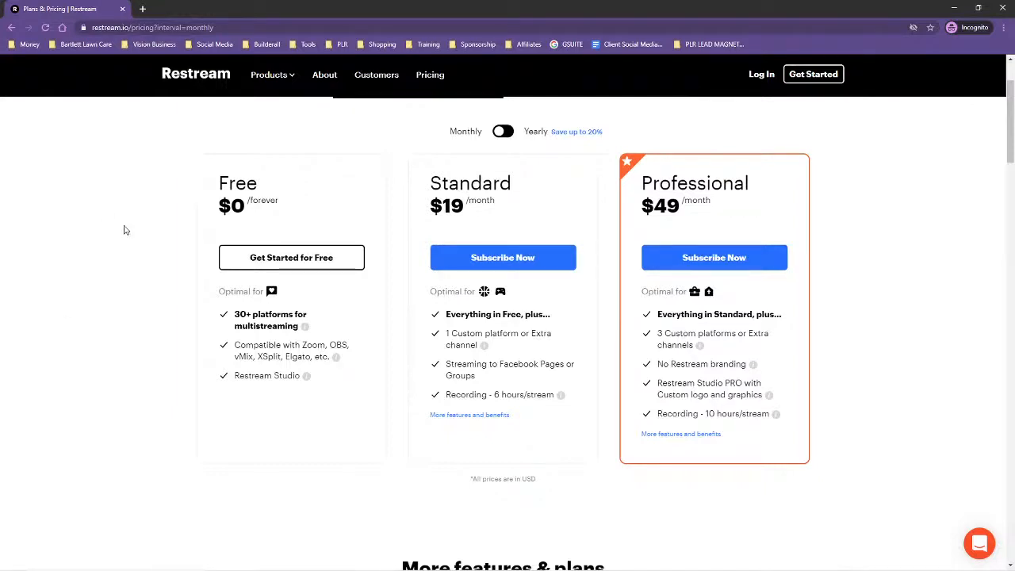
click(1001, 7)
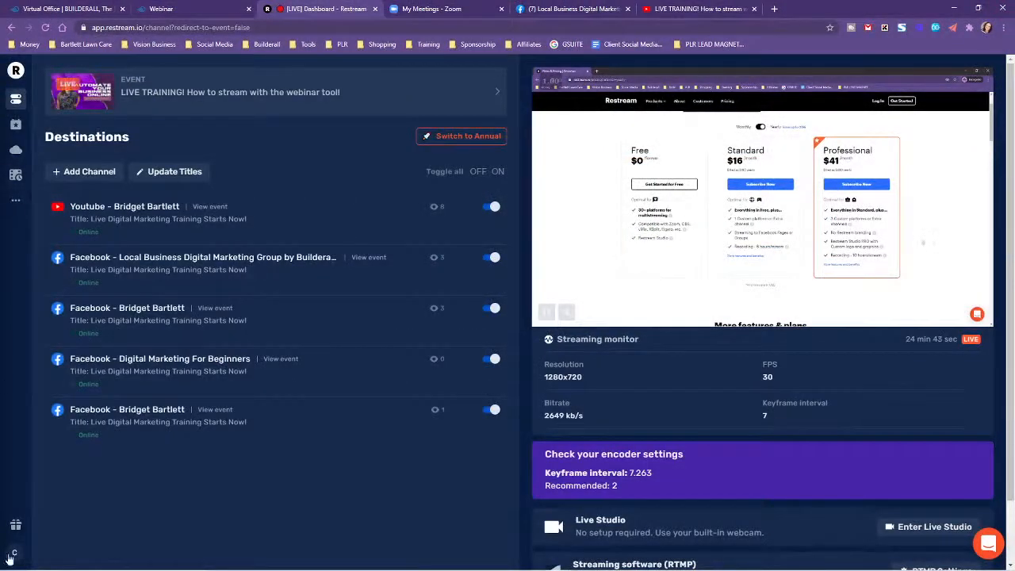
Open Restream's Refer a Friend page and copy the referral link.
click(15, 525)
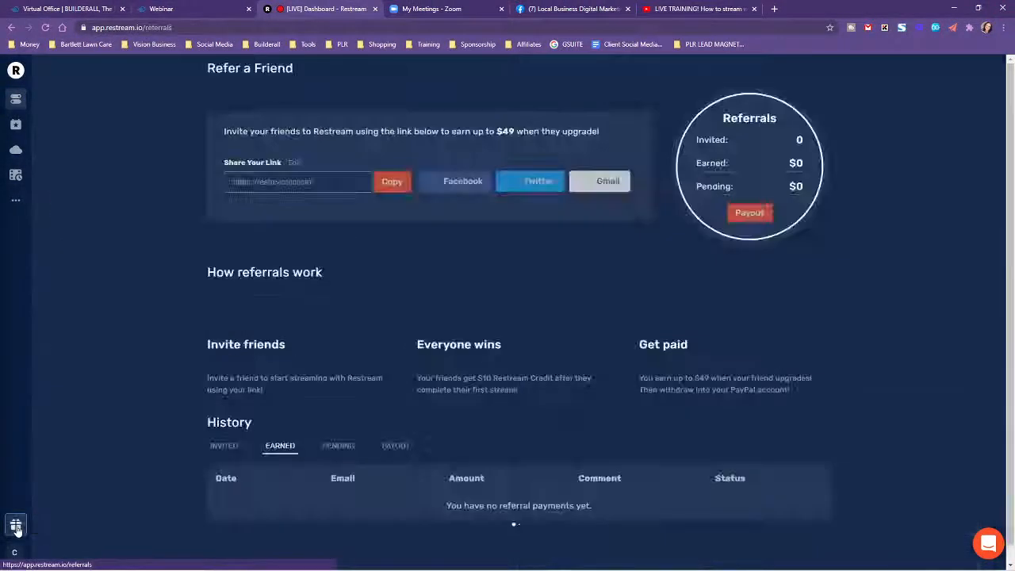
click(393, 182)
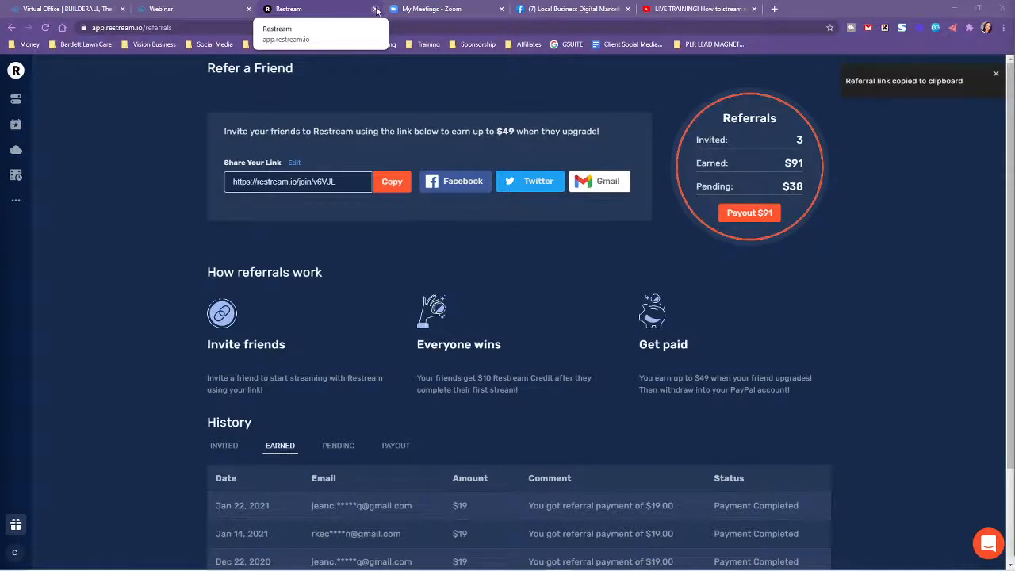
Switch to Zoom and open the details of the Friday Q&A Session meeting scheduled for Fri, Mar 5.
click(446, 7)
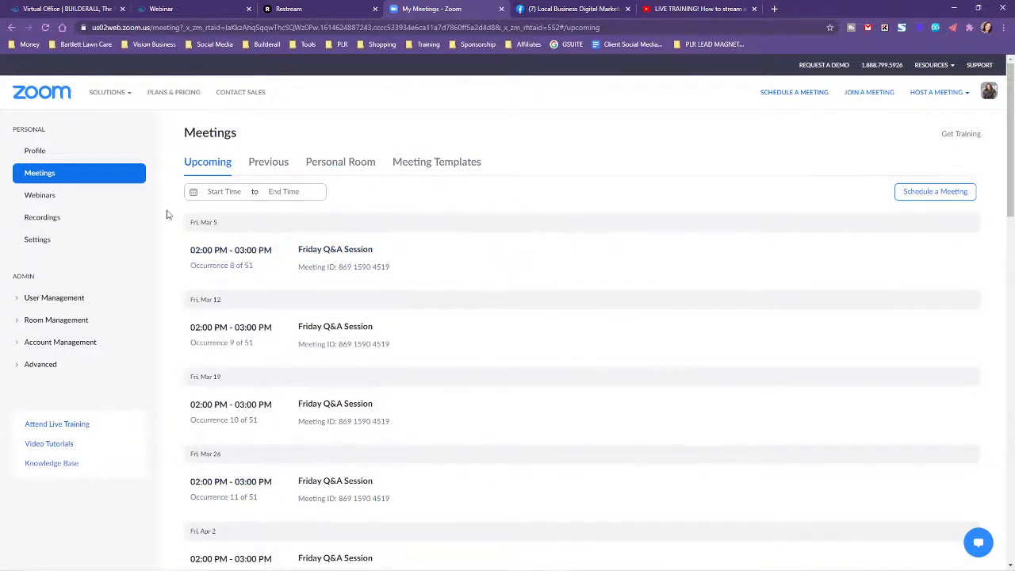
click(356, 256)
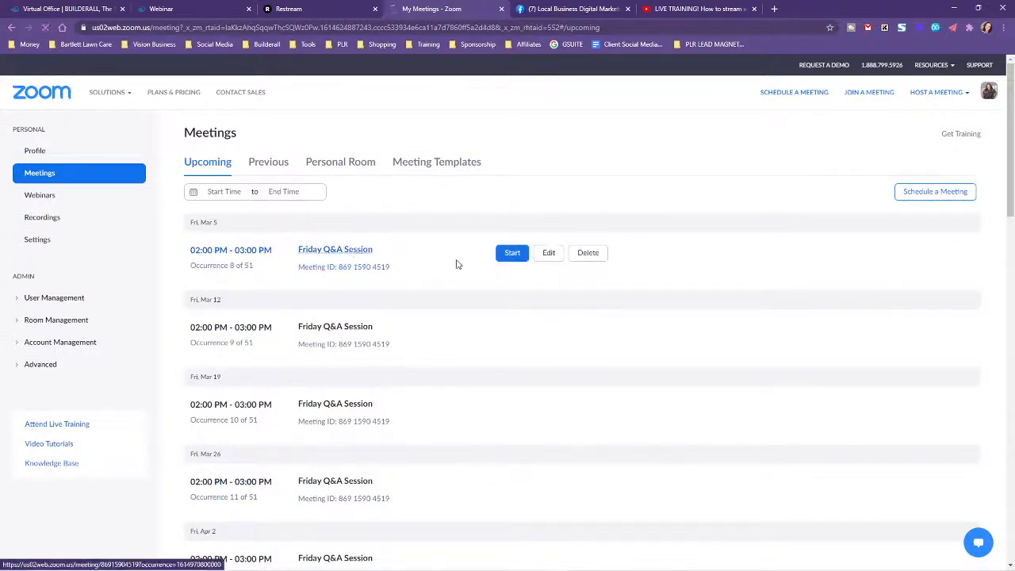
scroll(173, 500, down, 1)
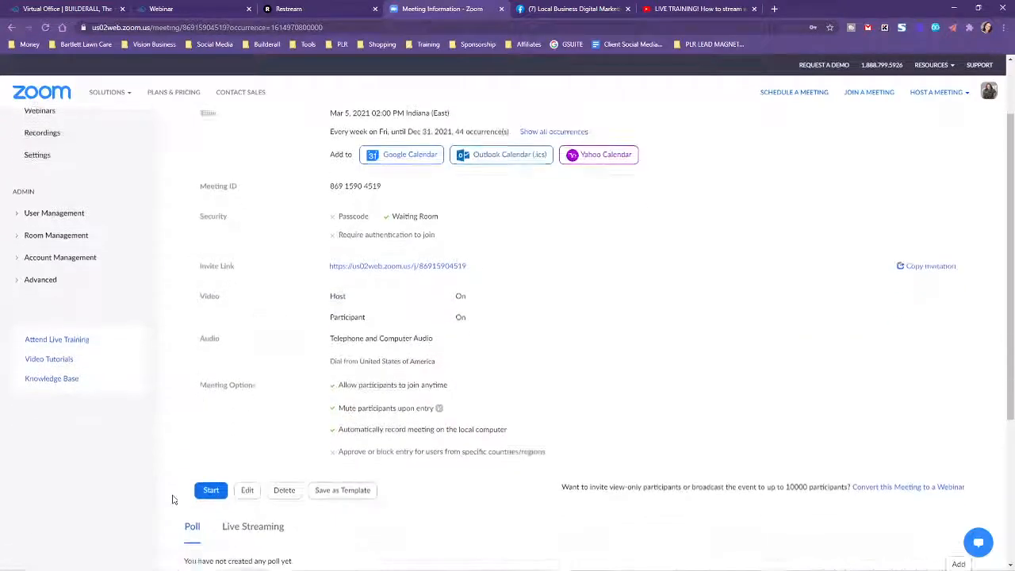
scroll(171, 496, down, 2)
scroll(151, 468, up, 2)
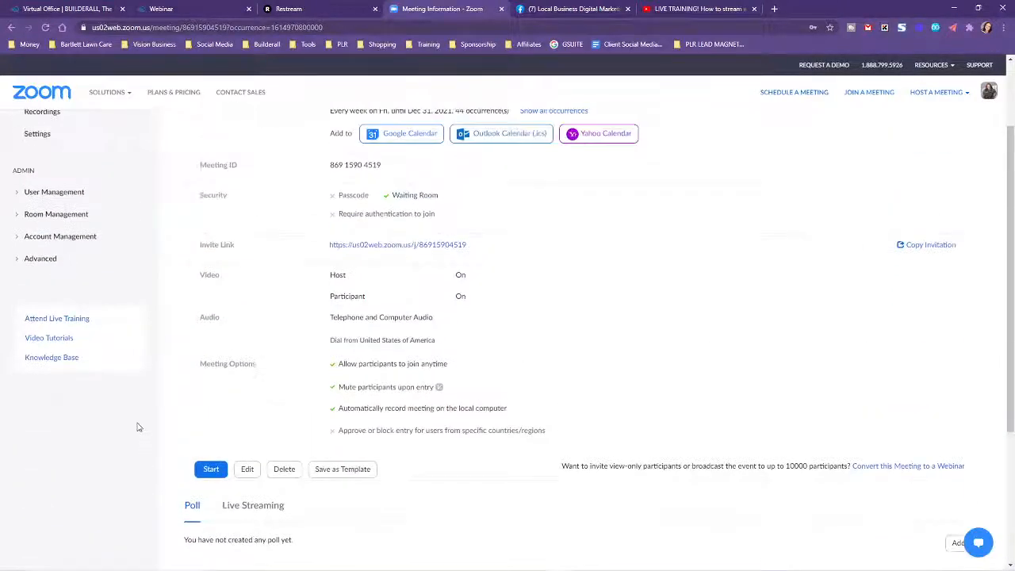
scroll(135, 472, down, 1)
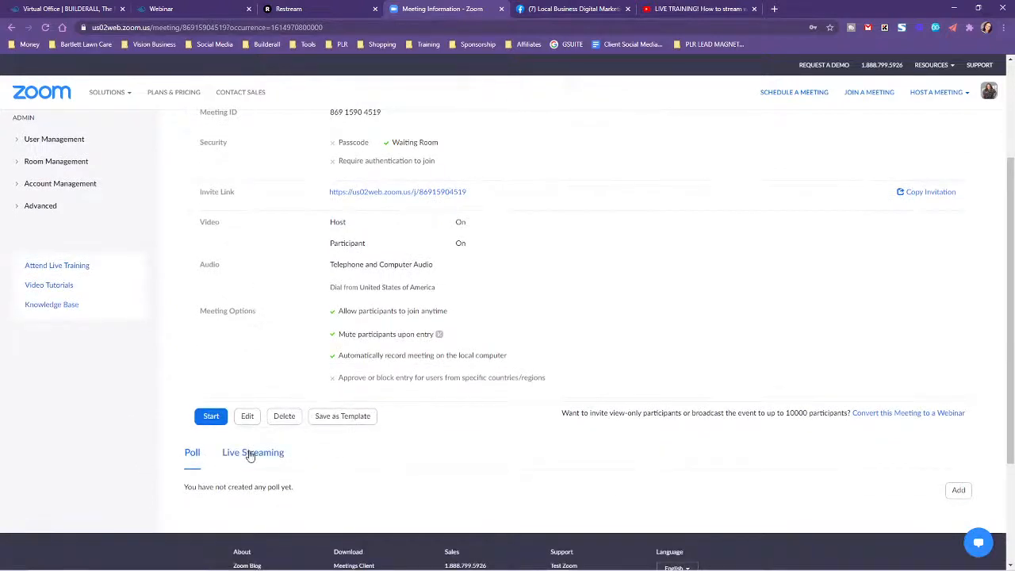
Show the meeting's Live Streaming settings and examine the stream URL, stream key and page URL of the custom live streaming service.
click(250, 454)
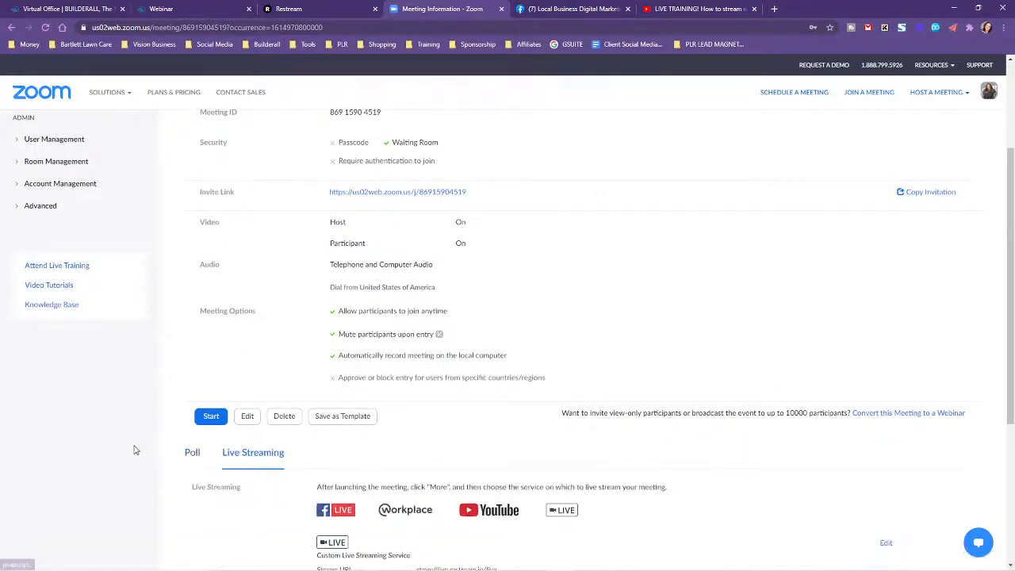
scroll(135, 450, down, 2)
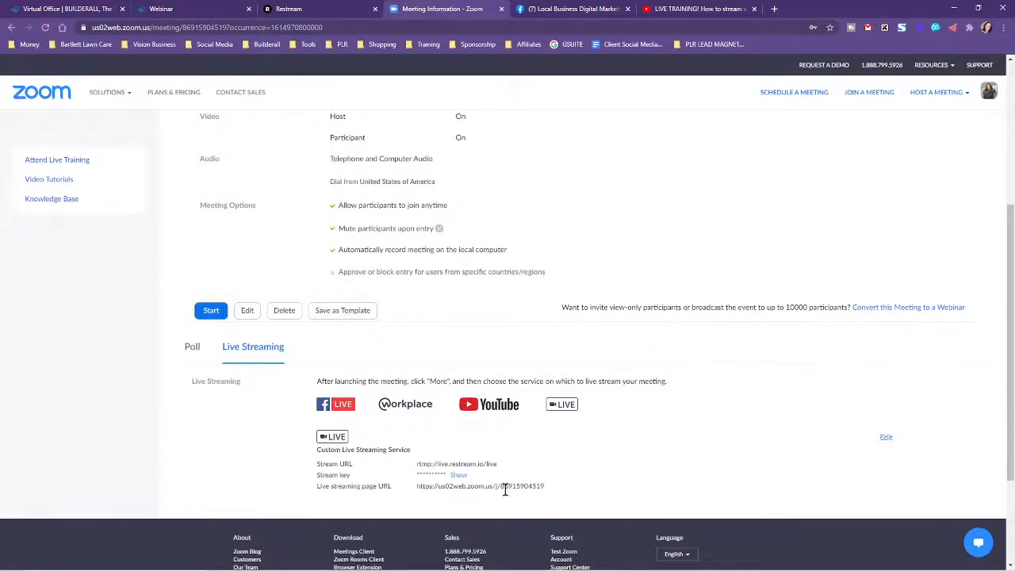
scroll(133, 431, up, 3)
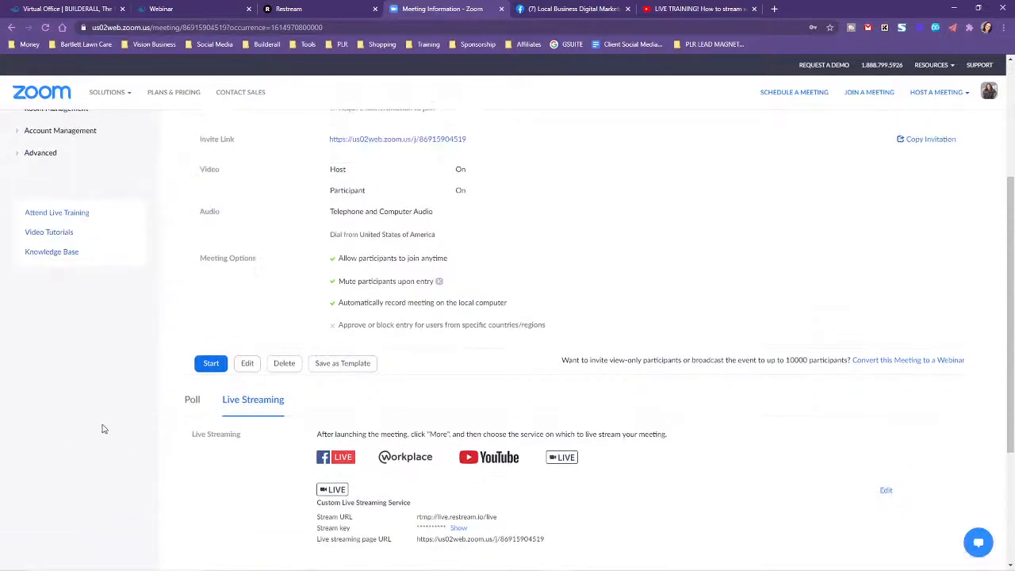
scroll(135, 432, up, 2)
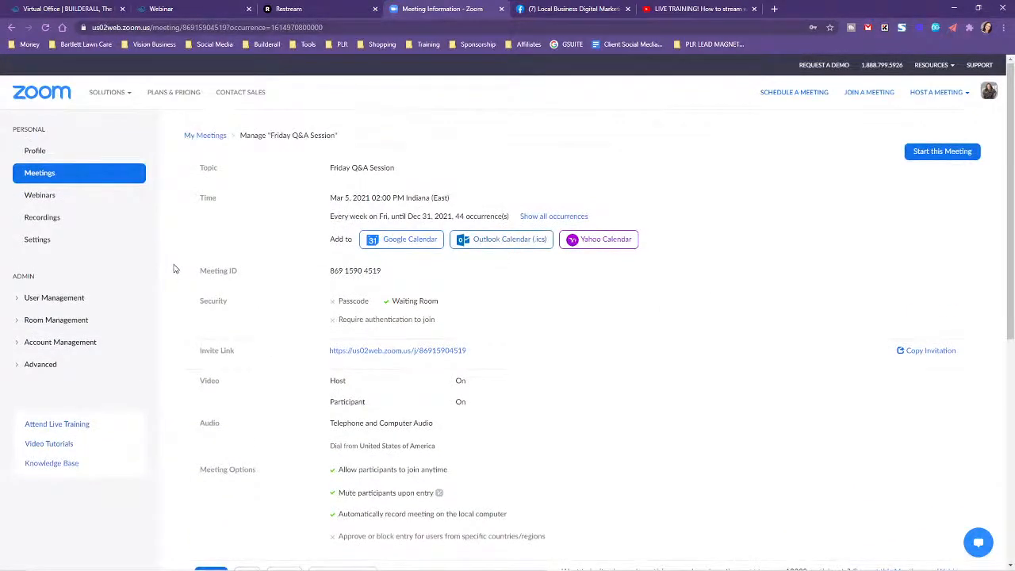
Switch to Restream, look at its Events page, and return to the main dashboard to examine the destinations and streaming monitor.
click(320, 8)
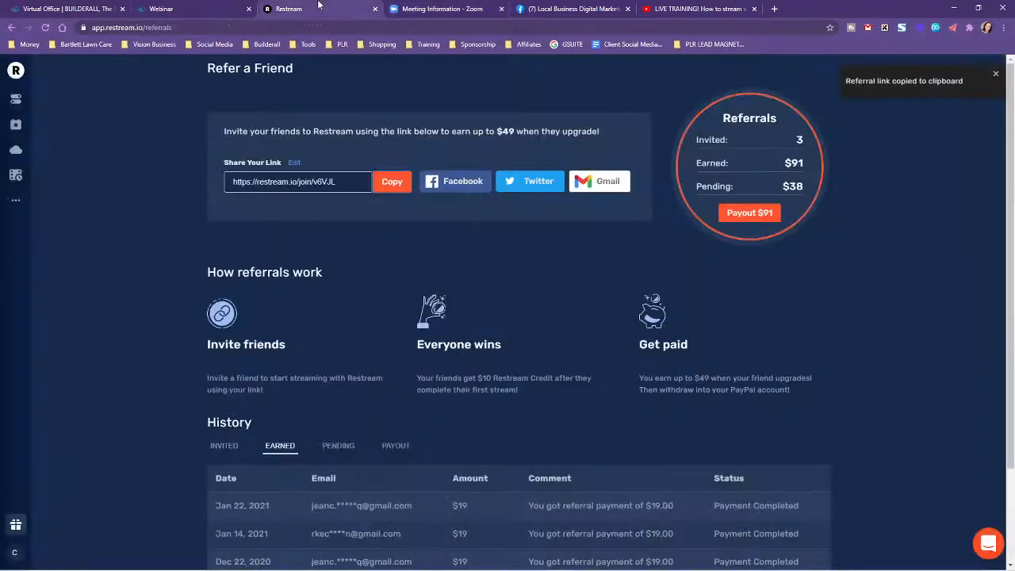
click(16, 125)
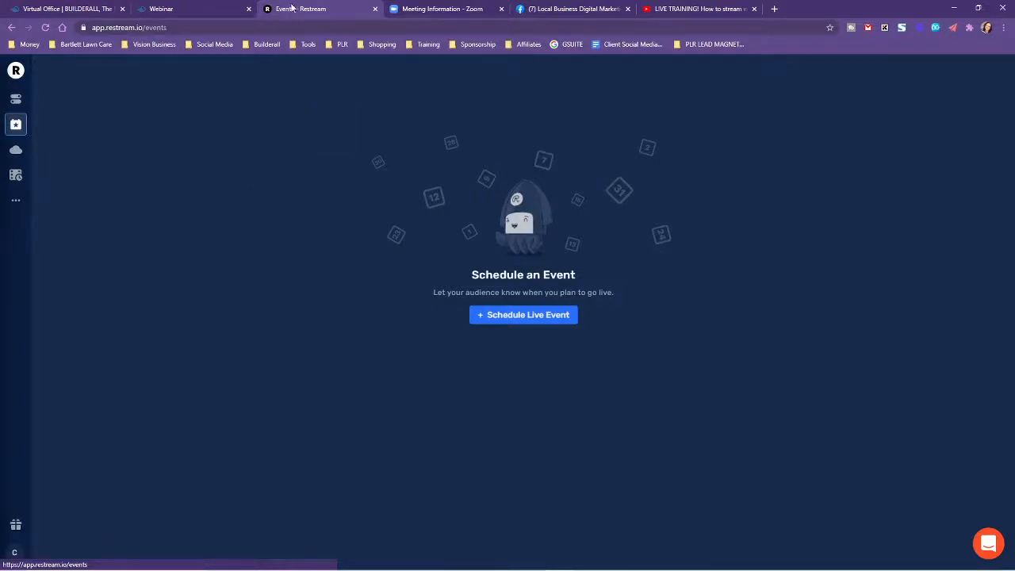
click(16, 100)
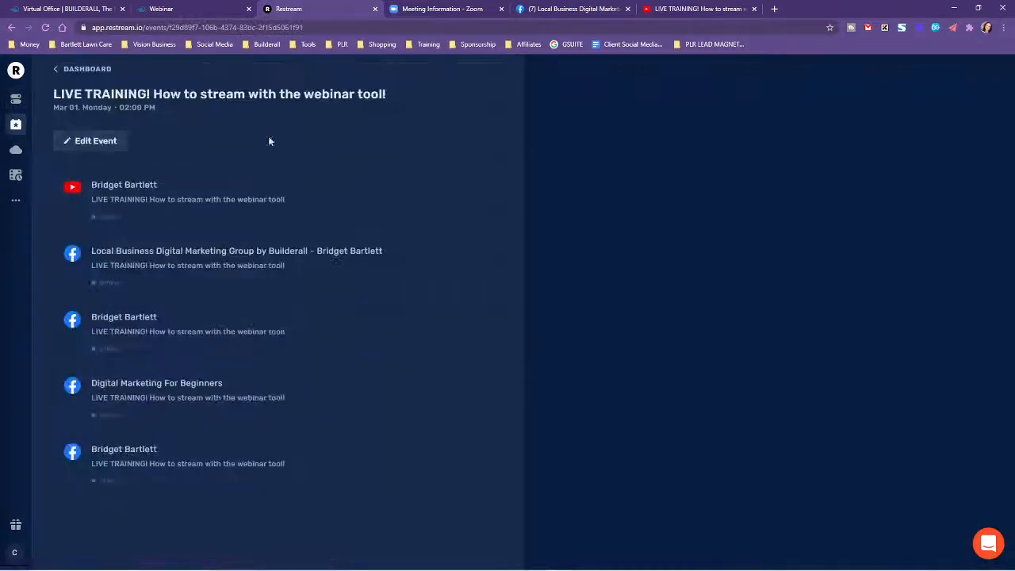
click(76, 71)
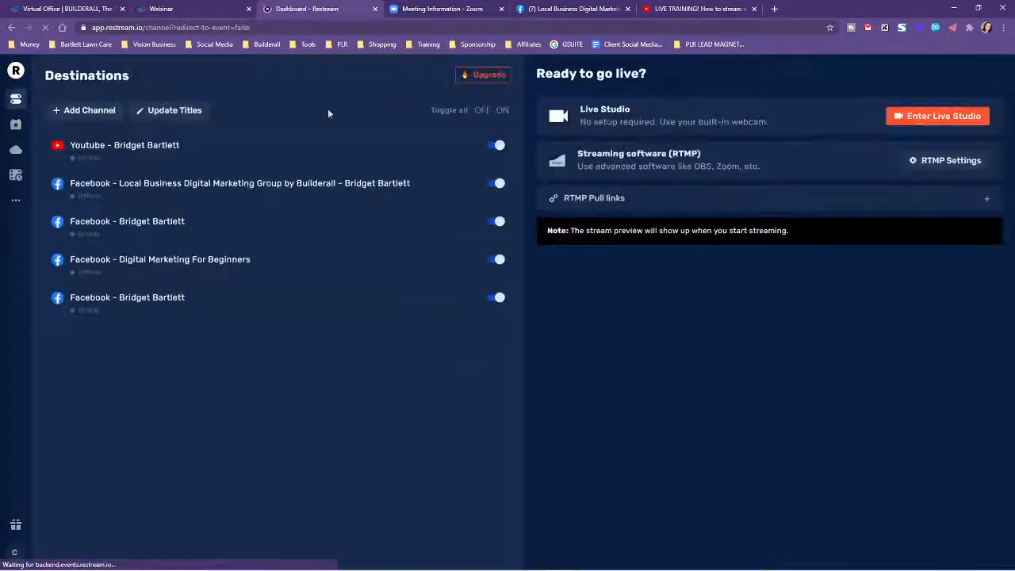
scroll(745, 405, down, 2)
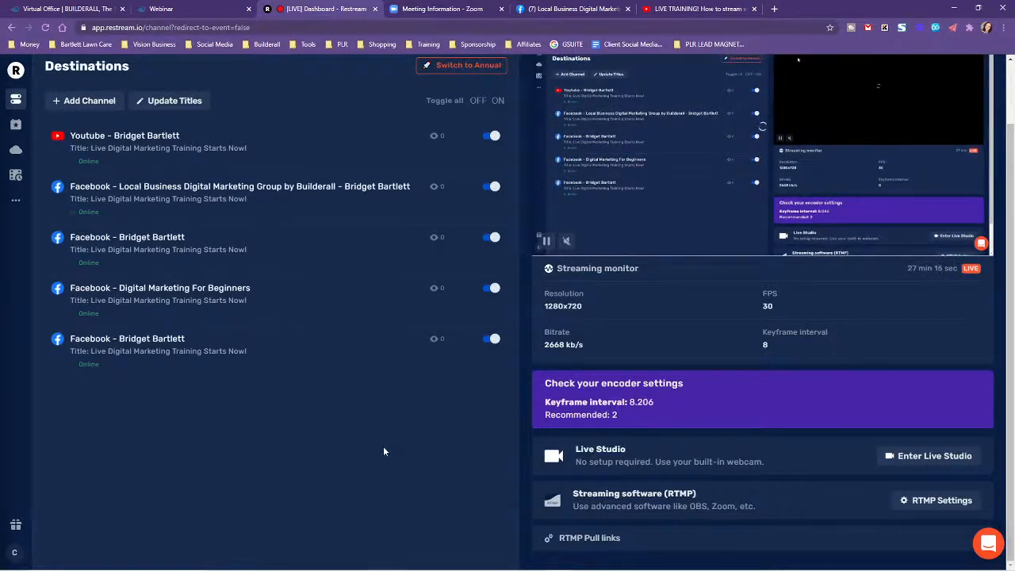
scroll(379, 446, up, 1)
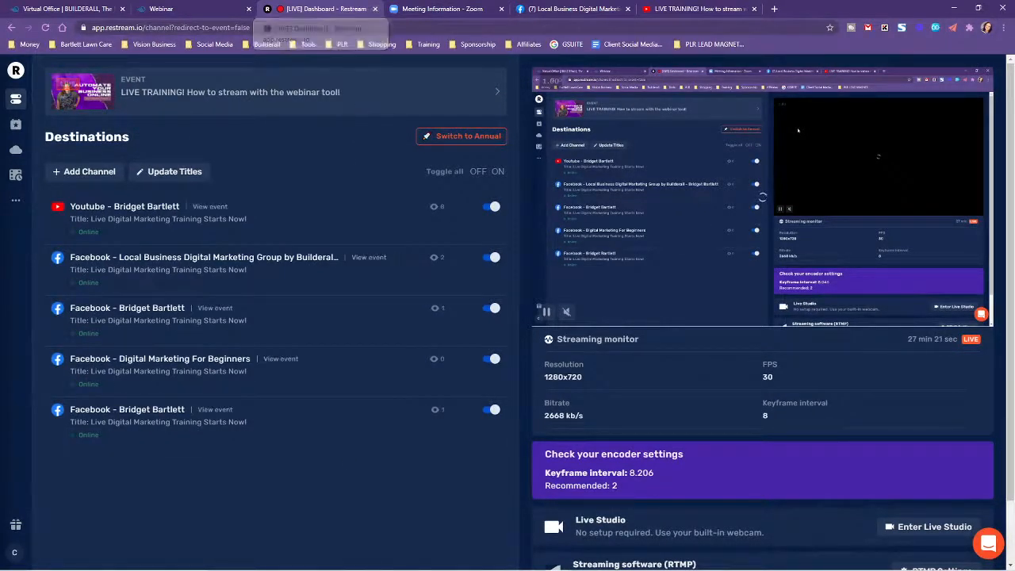
Switch to OBS and change the live scene from Screen Share Only to INTRO VIDEO.
mouse_move(540, 2)
mouse_down()
mouse_move(418, 5)
mouse_move(536, 17)
mouse_up()
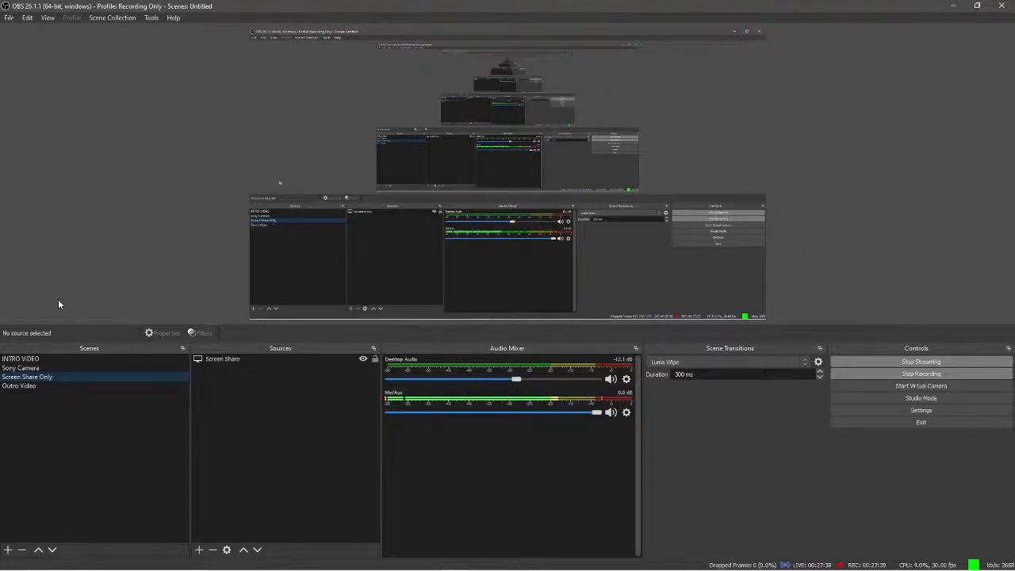
click(51, 358)
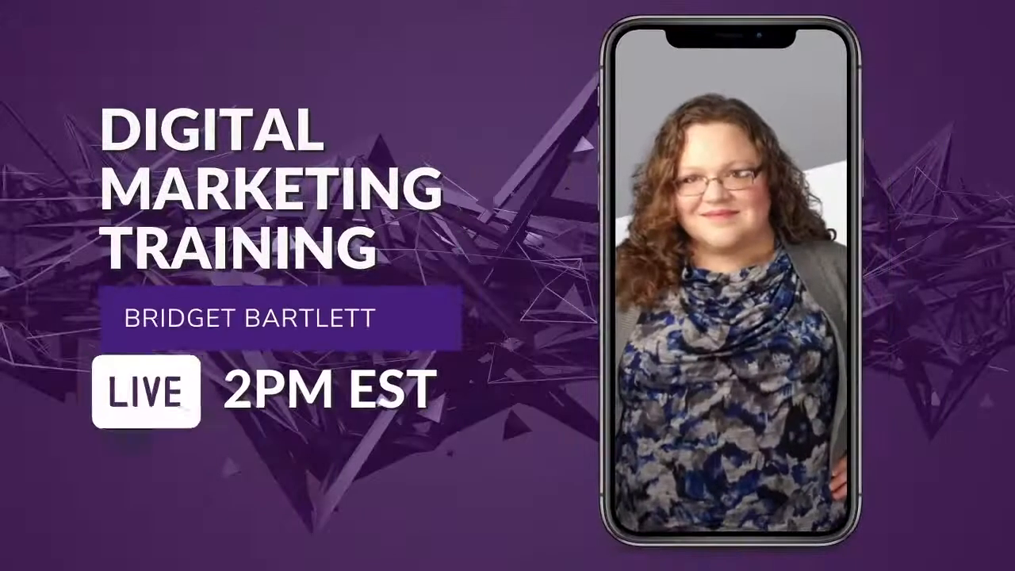